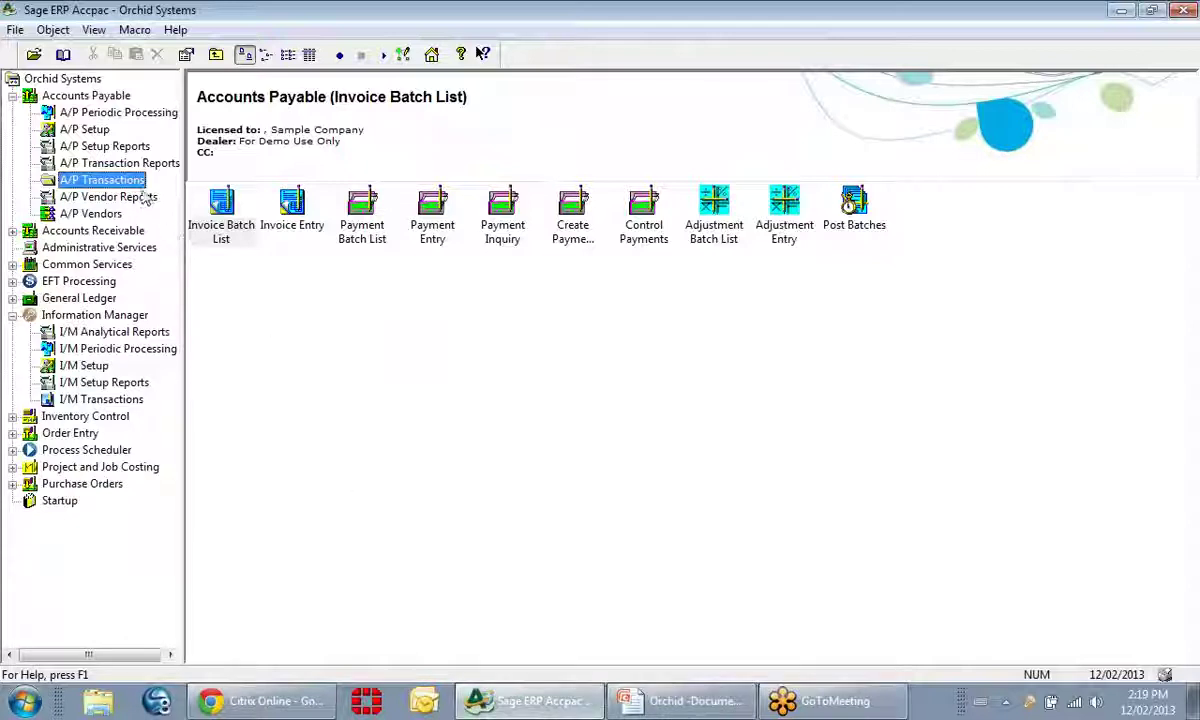
Open A/P invoice batch 75 from the invoice batch list and place the invoice entry window beside the vendor notes window.
double_click(222, 212)
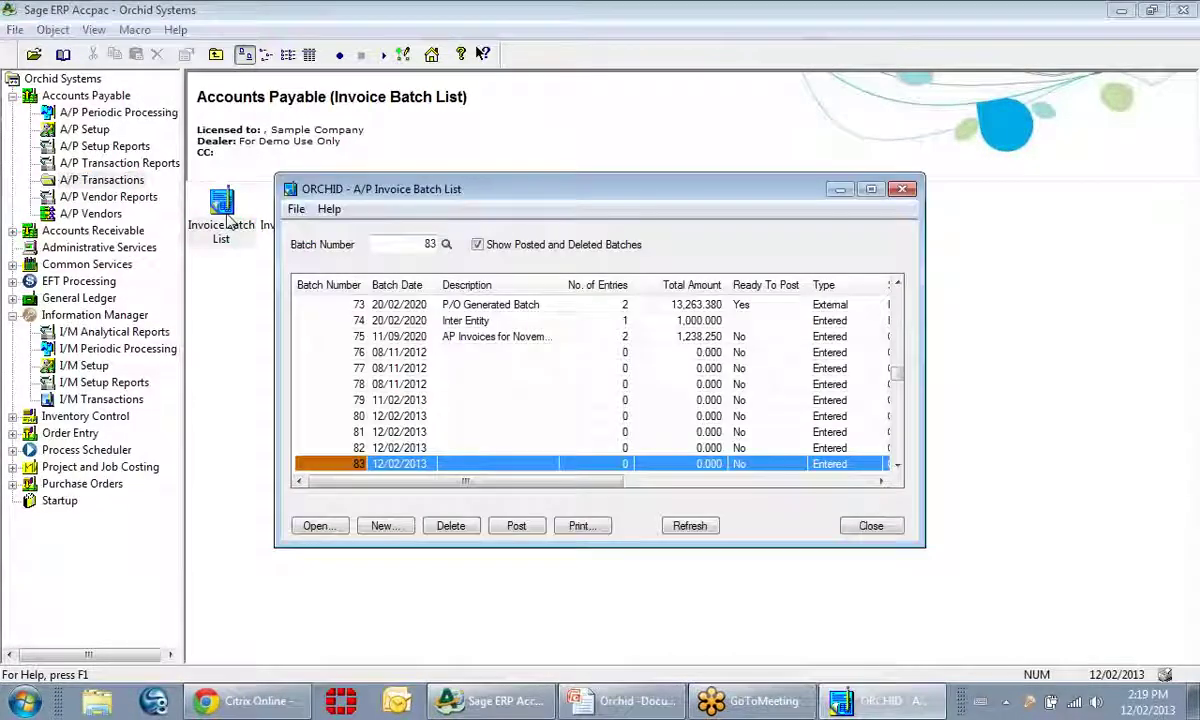
click(398, 338)
double_click(398, 338)
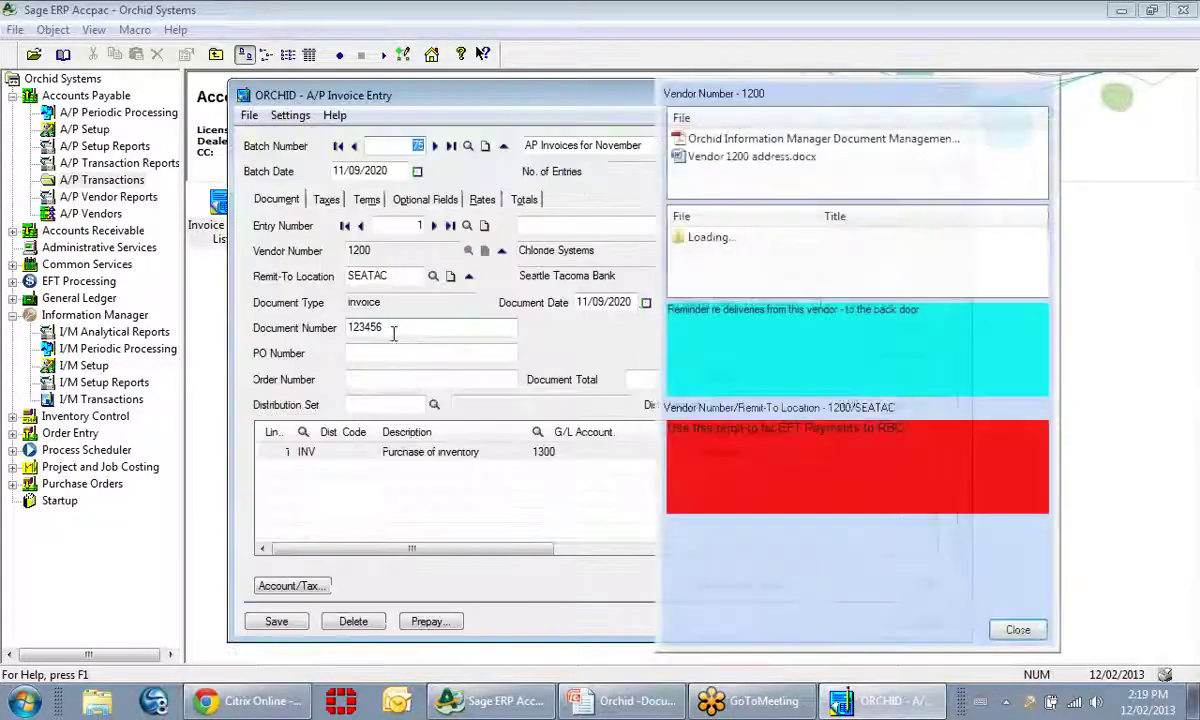
drag(425, 90, 337, 85)
drag(723, 97, 887, 86)
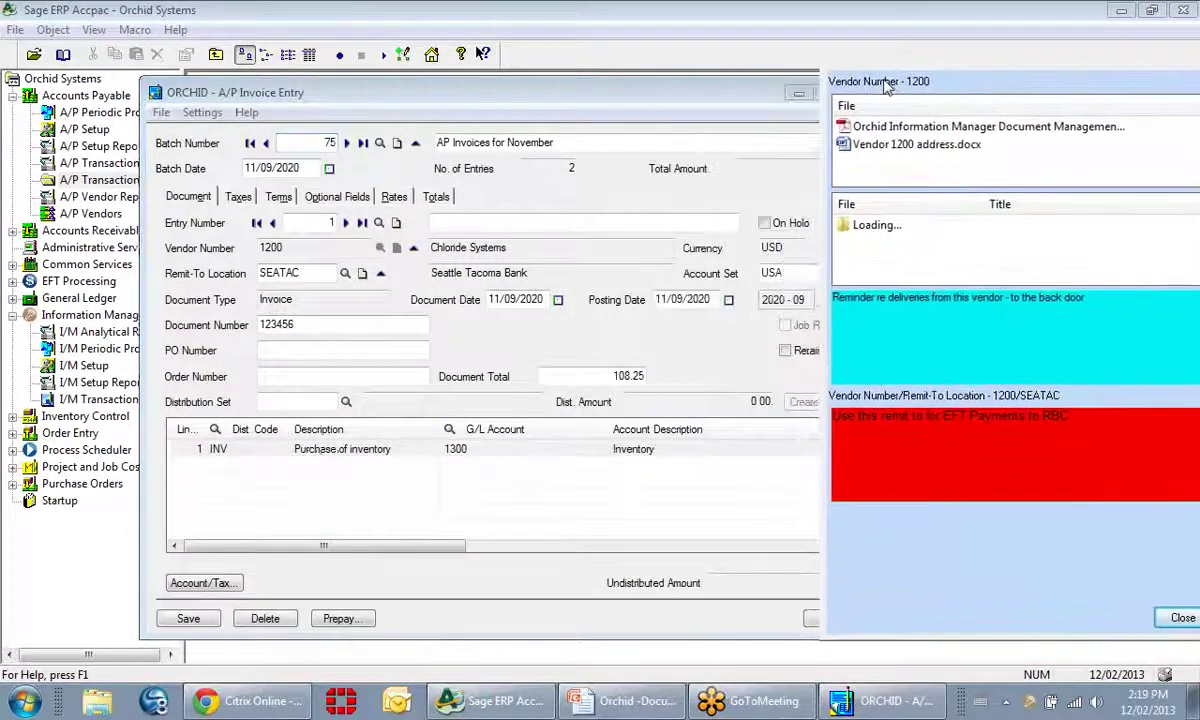
drag(741, 90, 660, 89)
drag(880, 78, 853, 80)
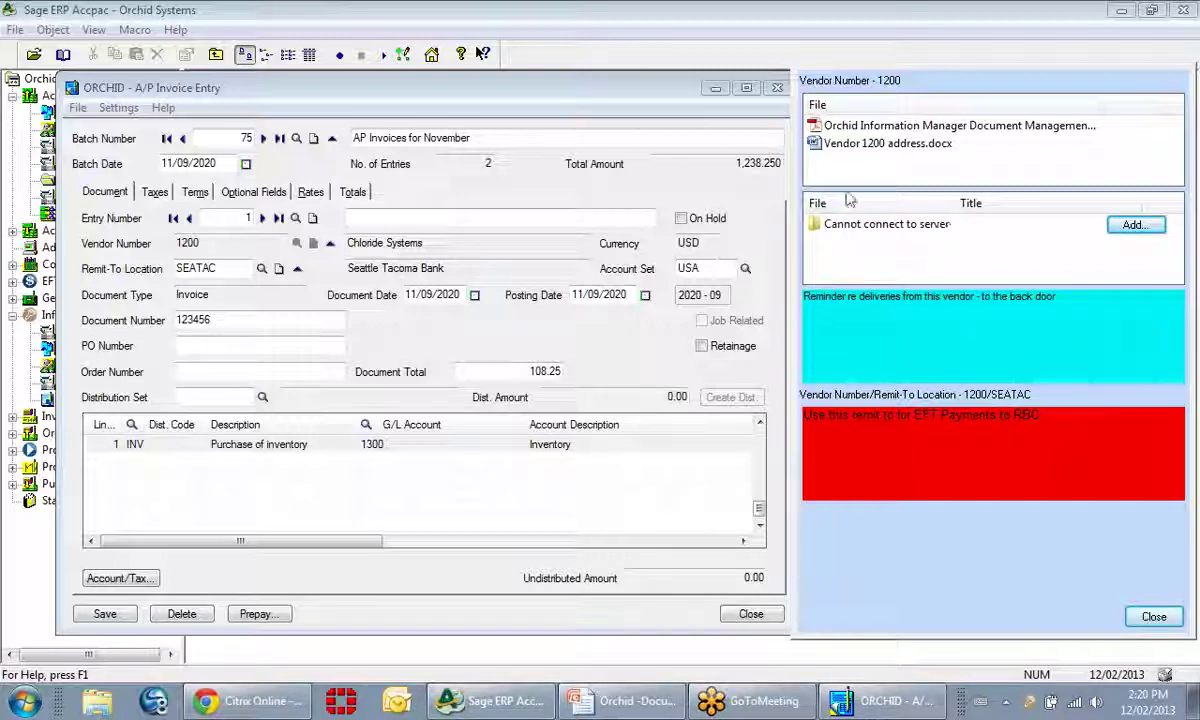
Explore the vendor's linked network folder and its location under C:\Sage300ERP, then close the folder window.
mouse_move(848, 140)
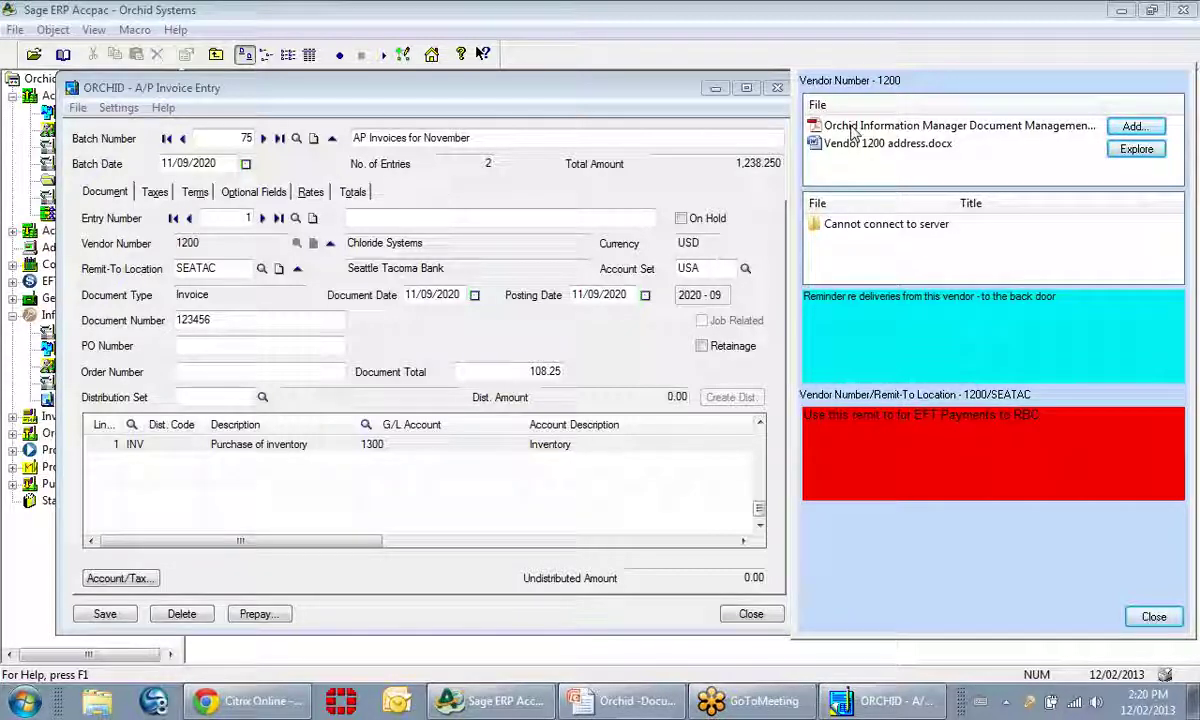
click(1128, 158)
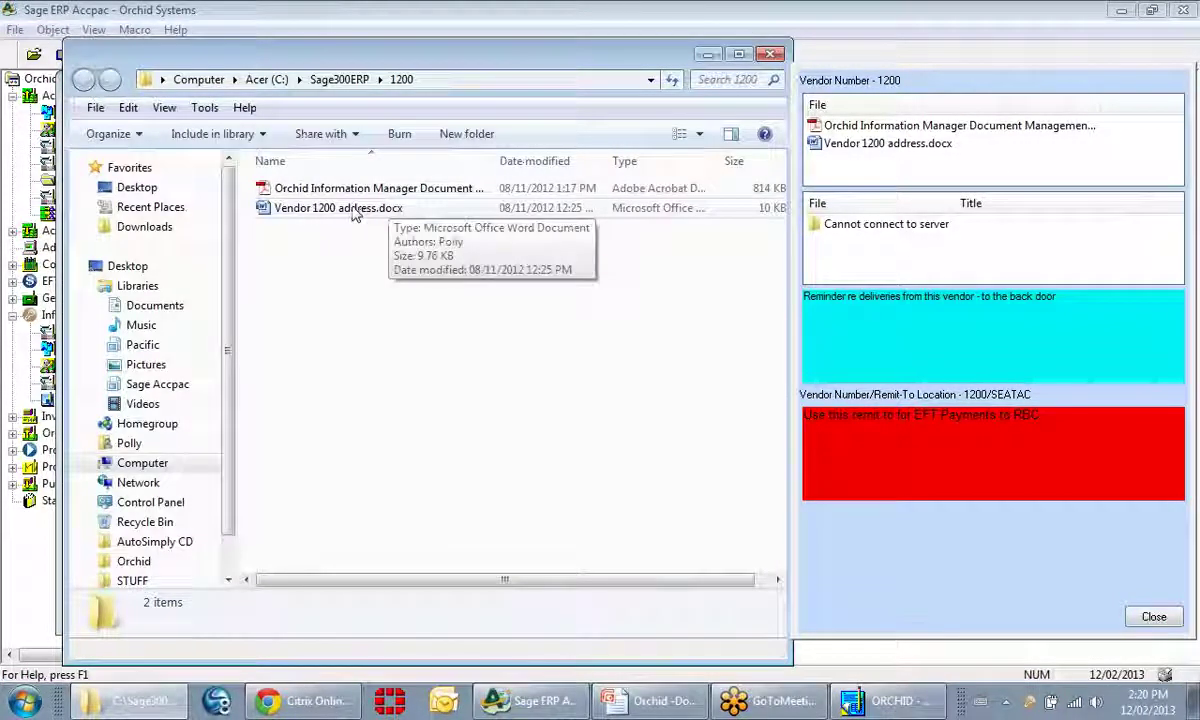
click(265, 80)
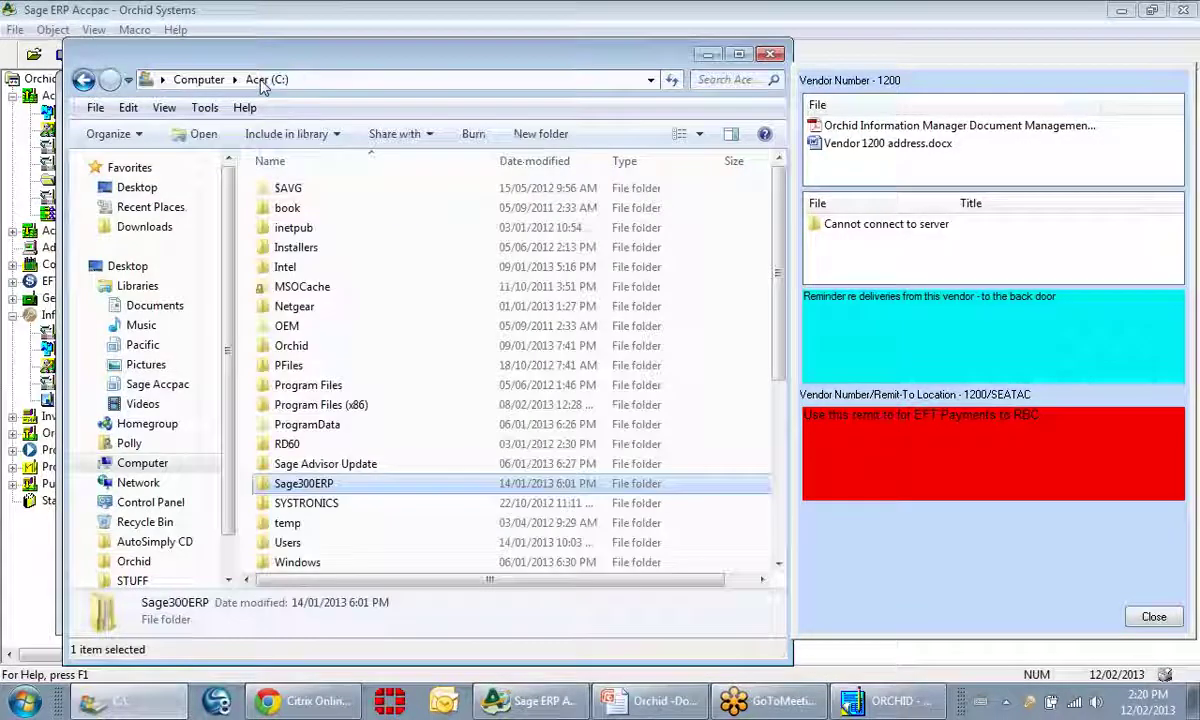
double_click(325, 486)
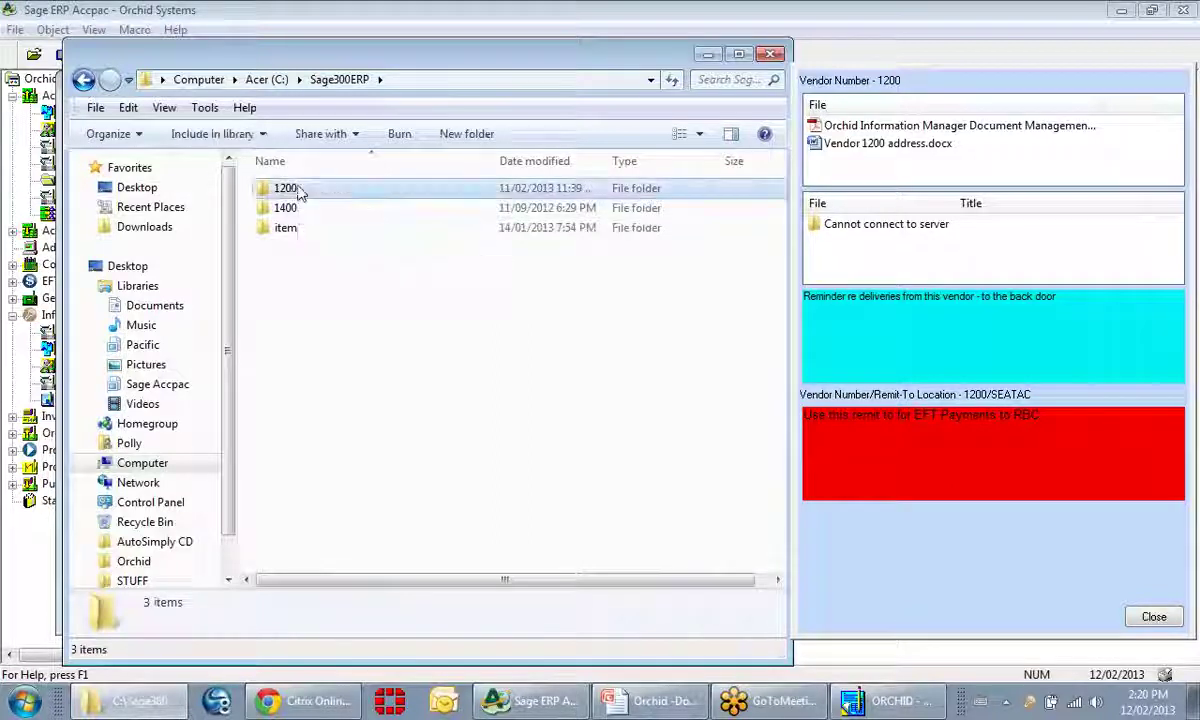
double_click(298, 190)
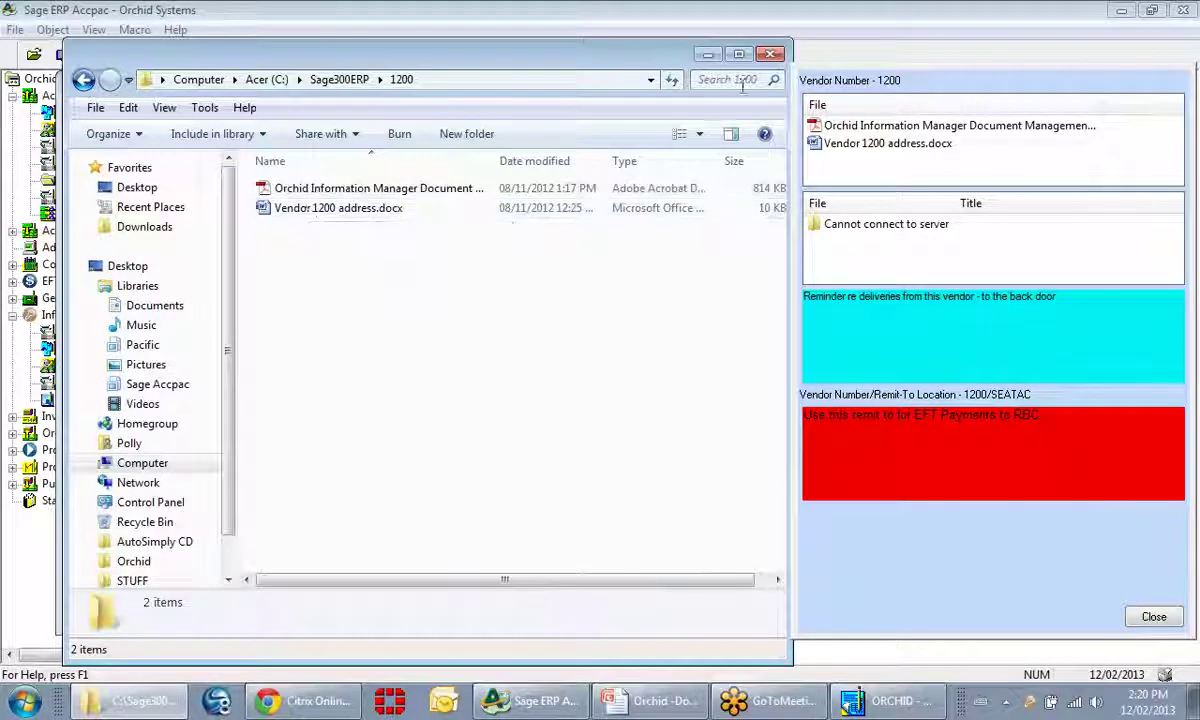
click(722, 54)
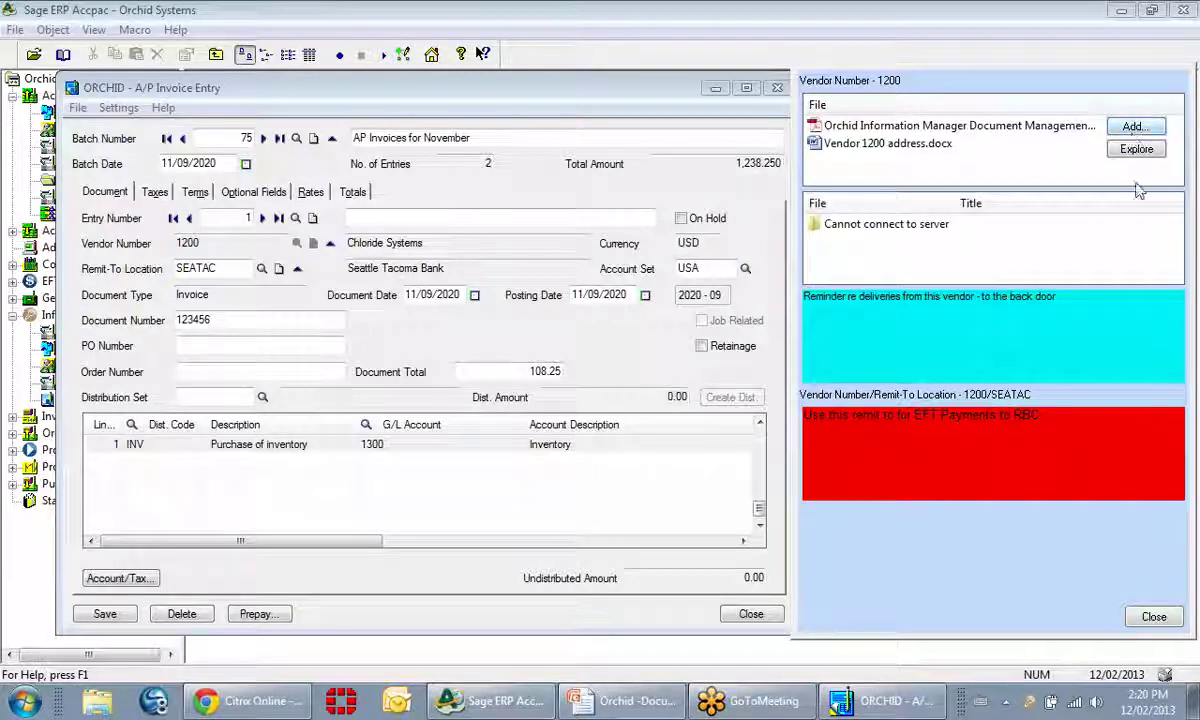
Review the vendor's linked files, SharePoint list, vendor note and remit-to note, then close the notes and invoice windows.
mouse_move(1135, 228)
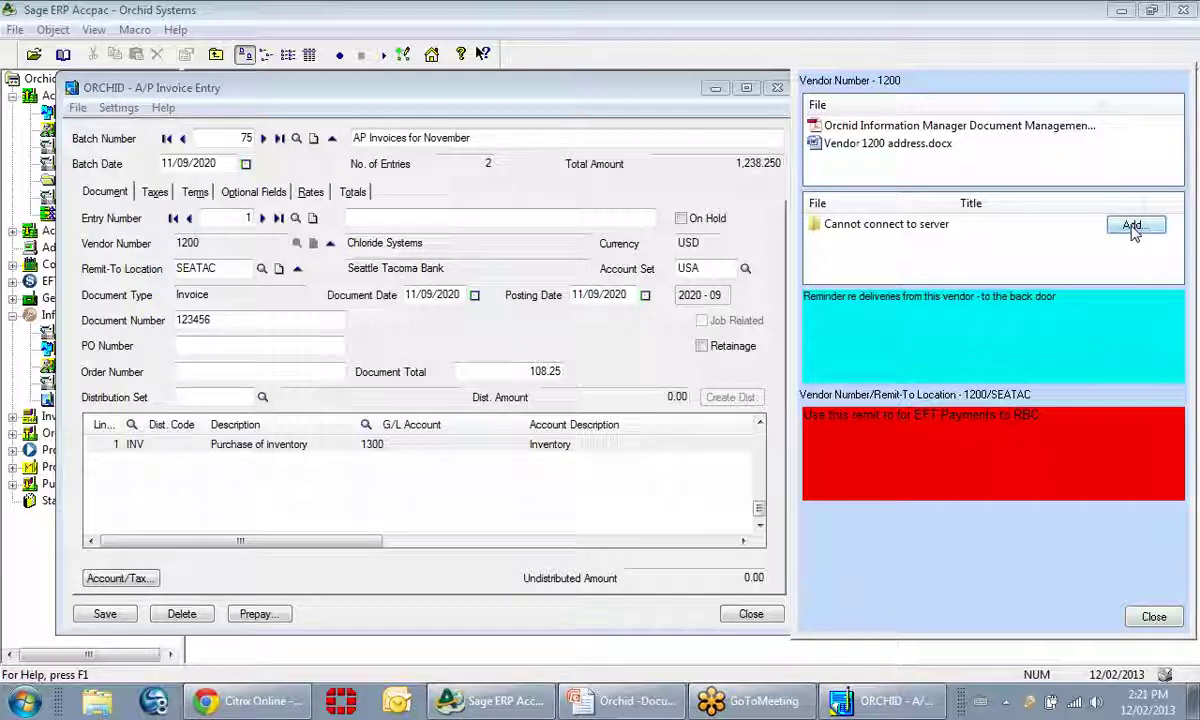
mouse_move(910, 116)
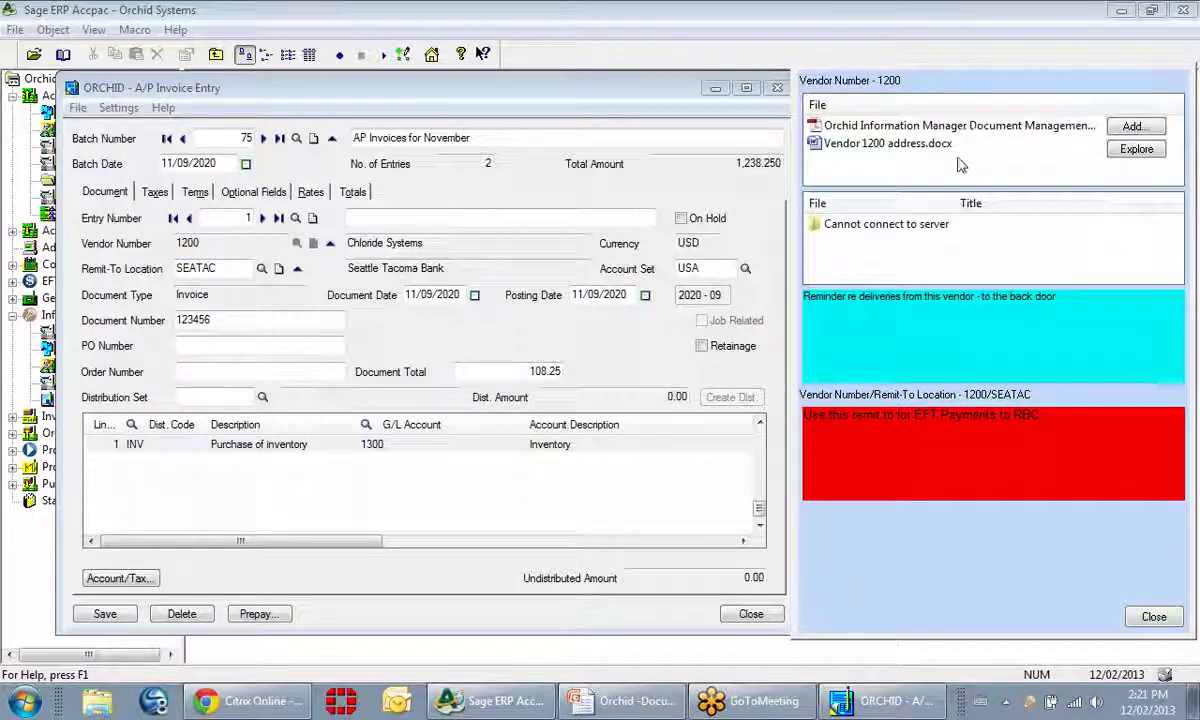
mouse_move(950, 257)
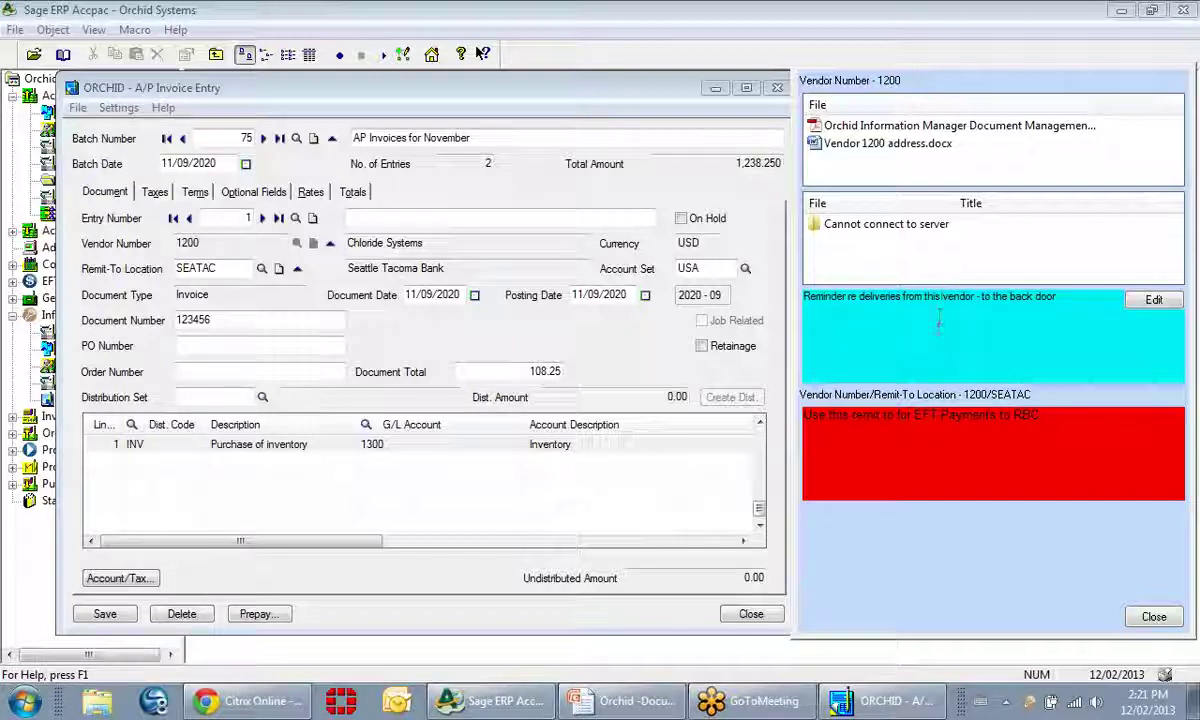
mouse_move(940, 420)
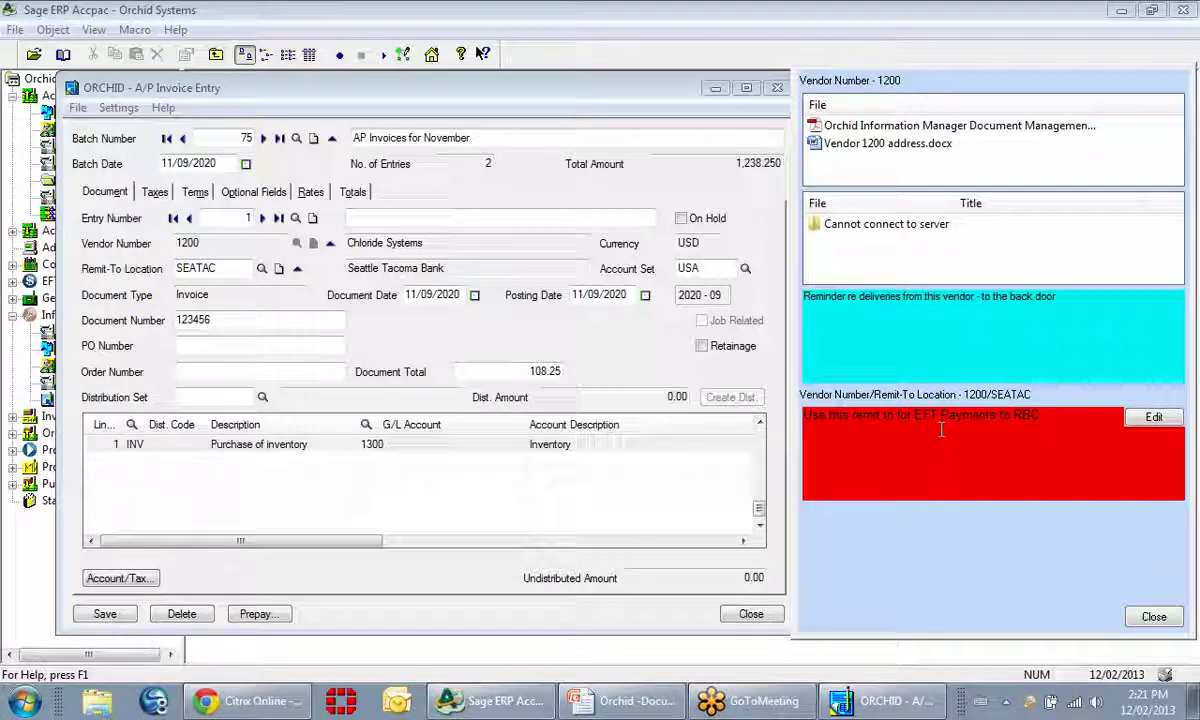
click(1153, 616)
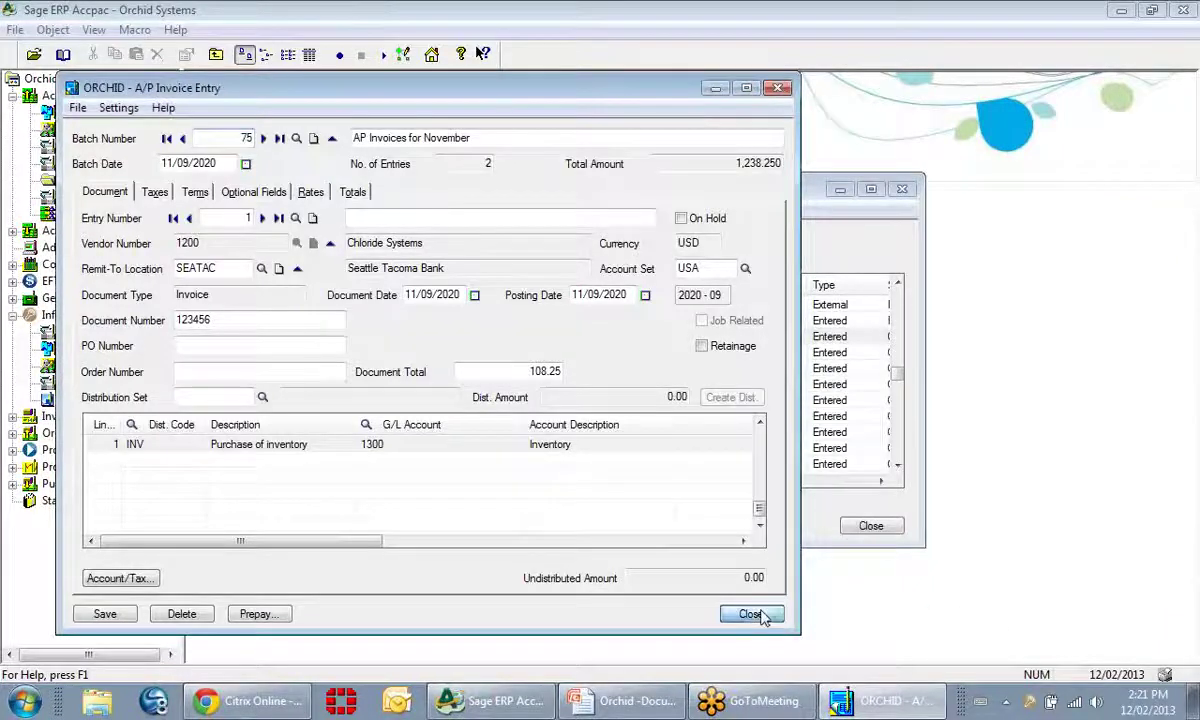
click(752, 613)
click(870, 603)
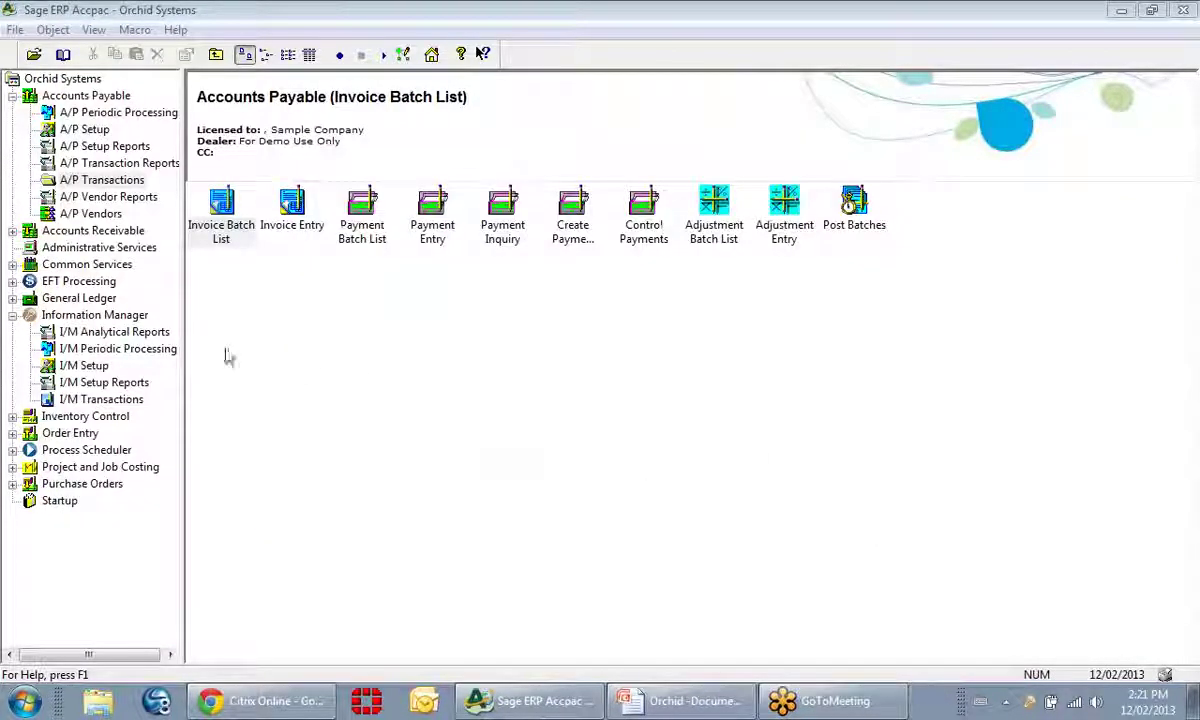
Examine the Notes Hotkey settings in the Information Manager options, highlighting the VENDOR NUMBER row of type Network Folder.
click(84, 367)
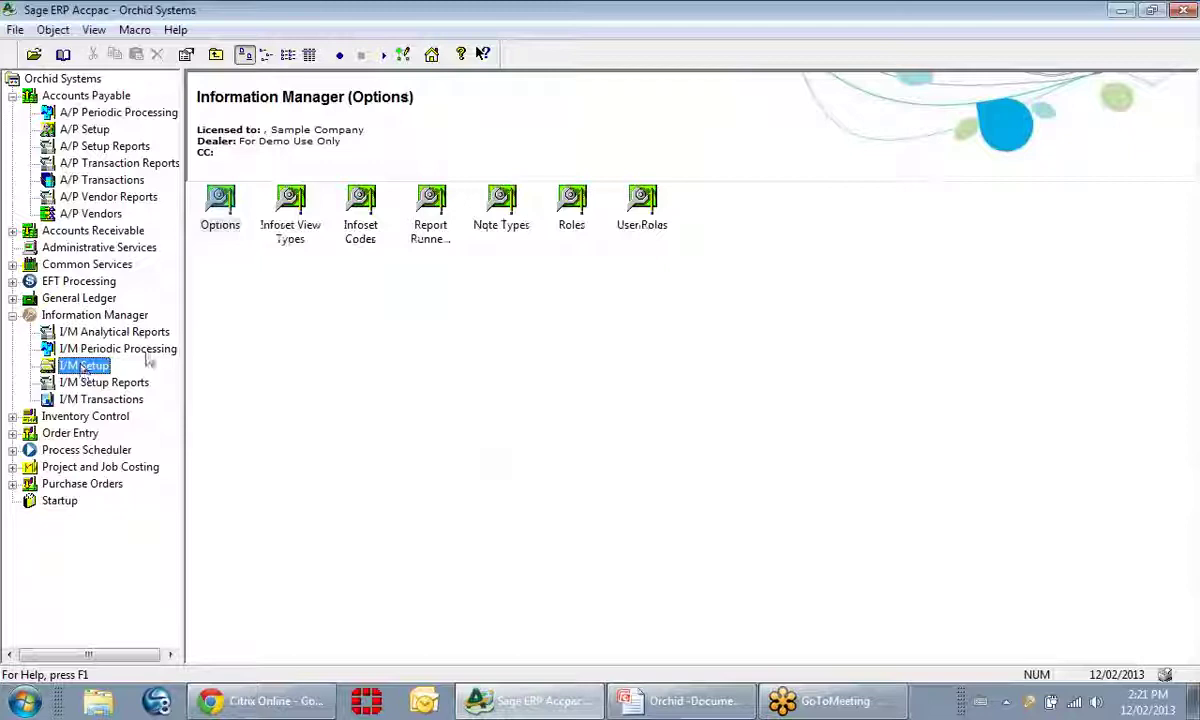
double_click(221, 201)
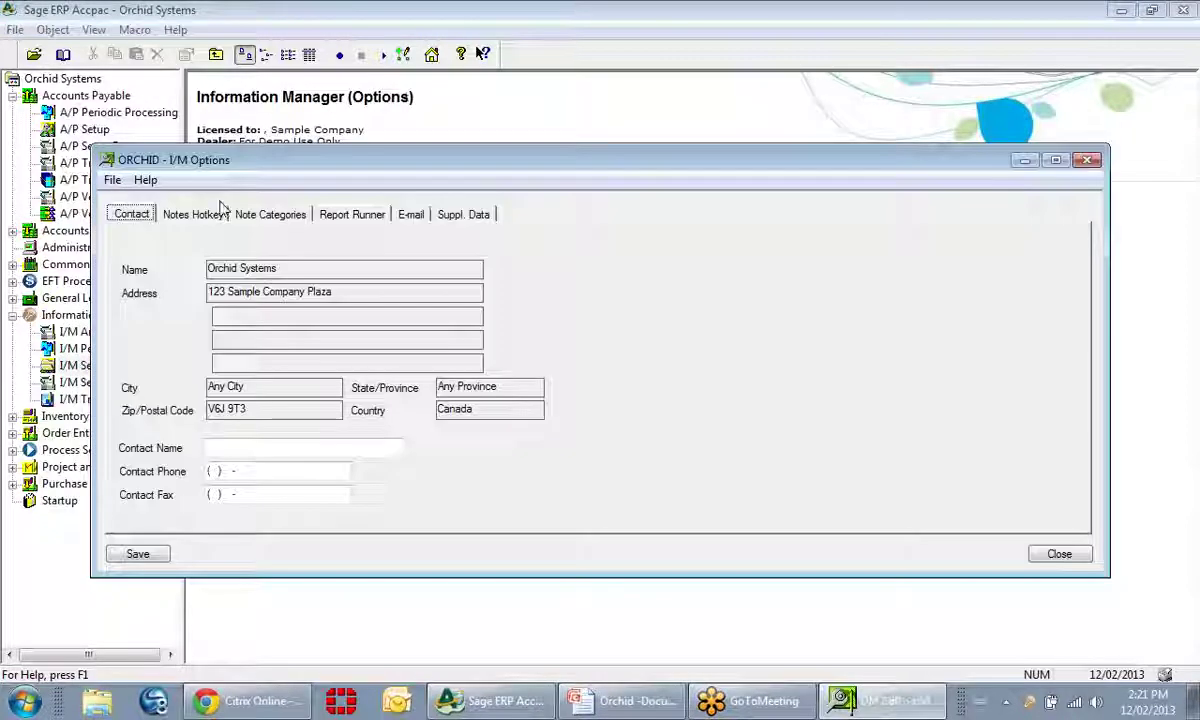
click(203, 218)
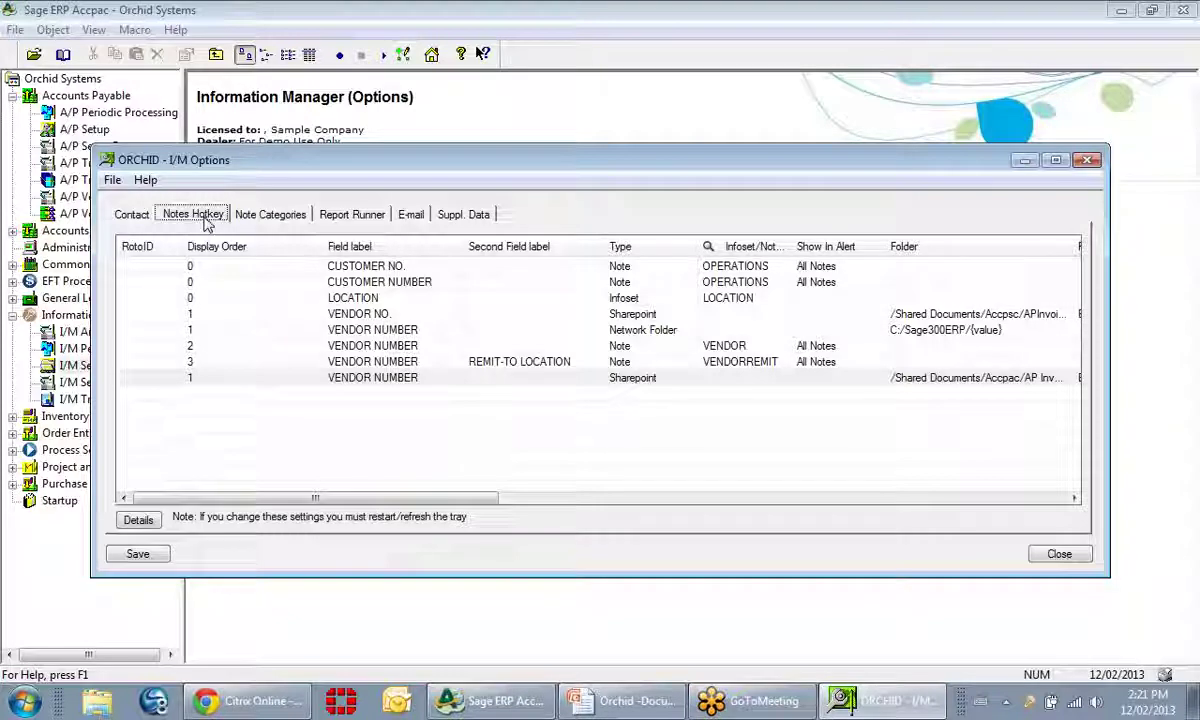
click(395, 329)
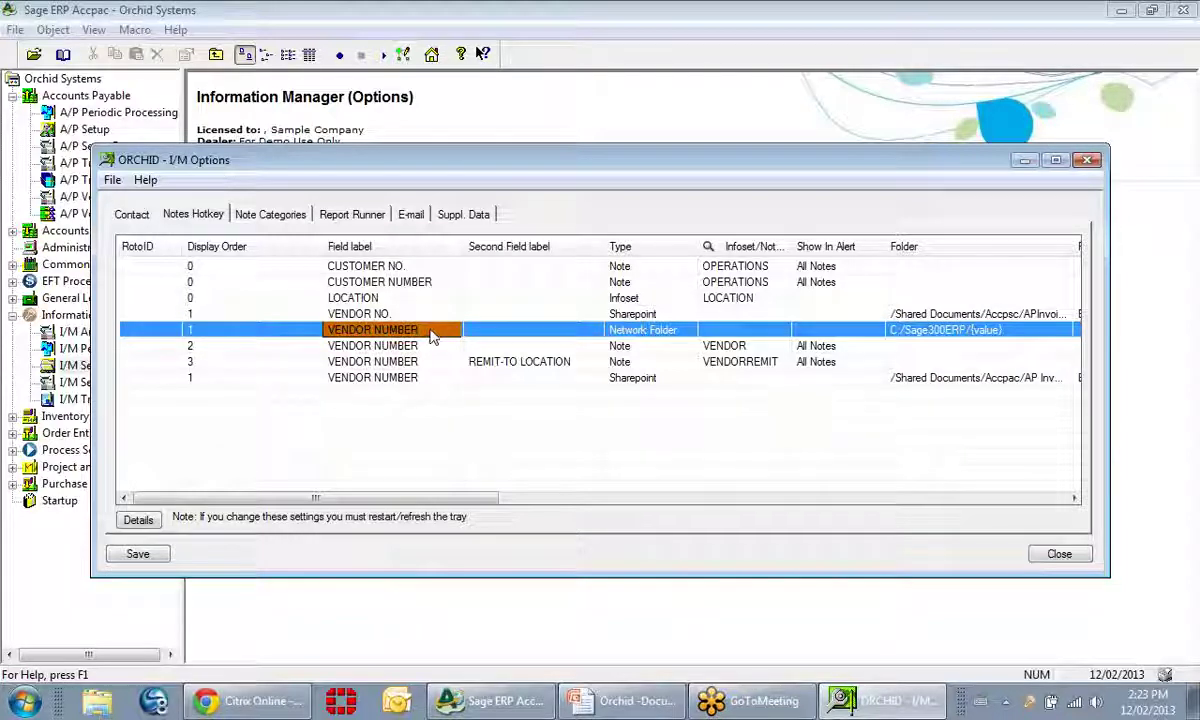
drag(420, 156, 519, 114)
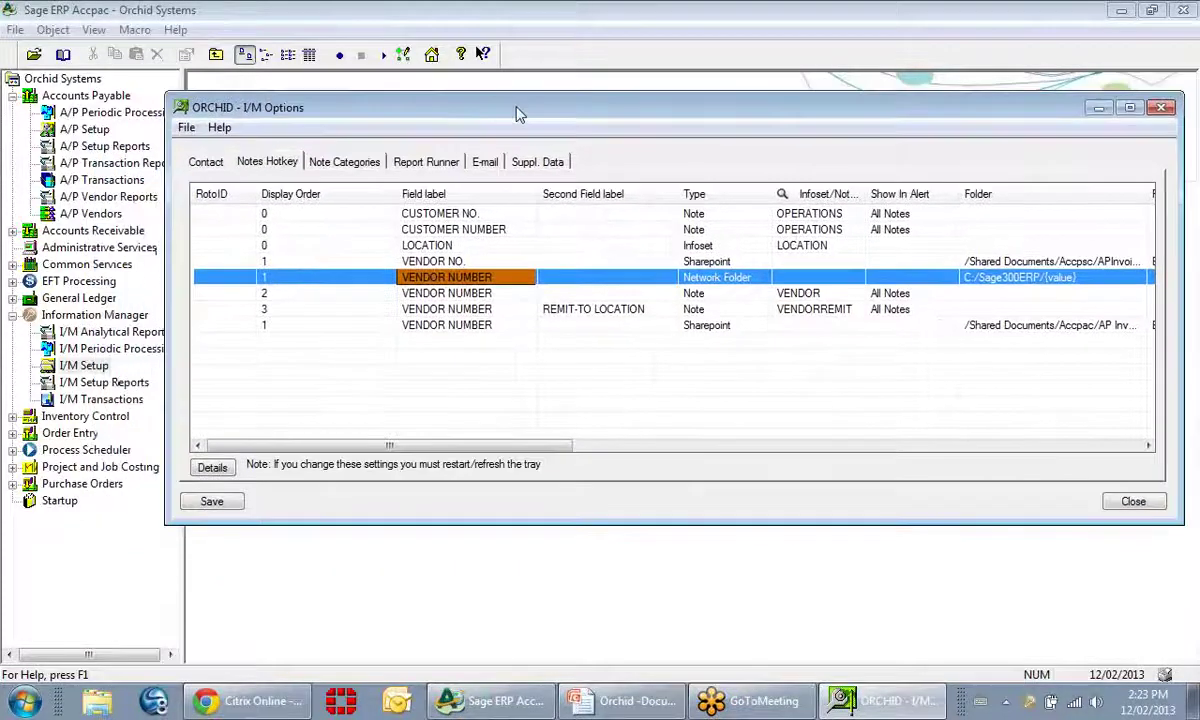
Open the Infoset Hotkey settings and look up the Roto ID and field name of Vendor Number in a new A/P invoice batch.
right_click(1031, 707)
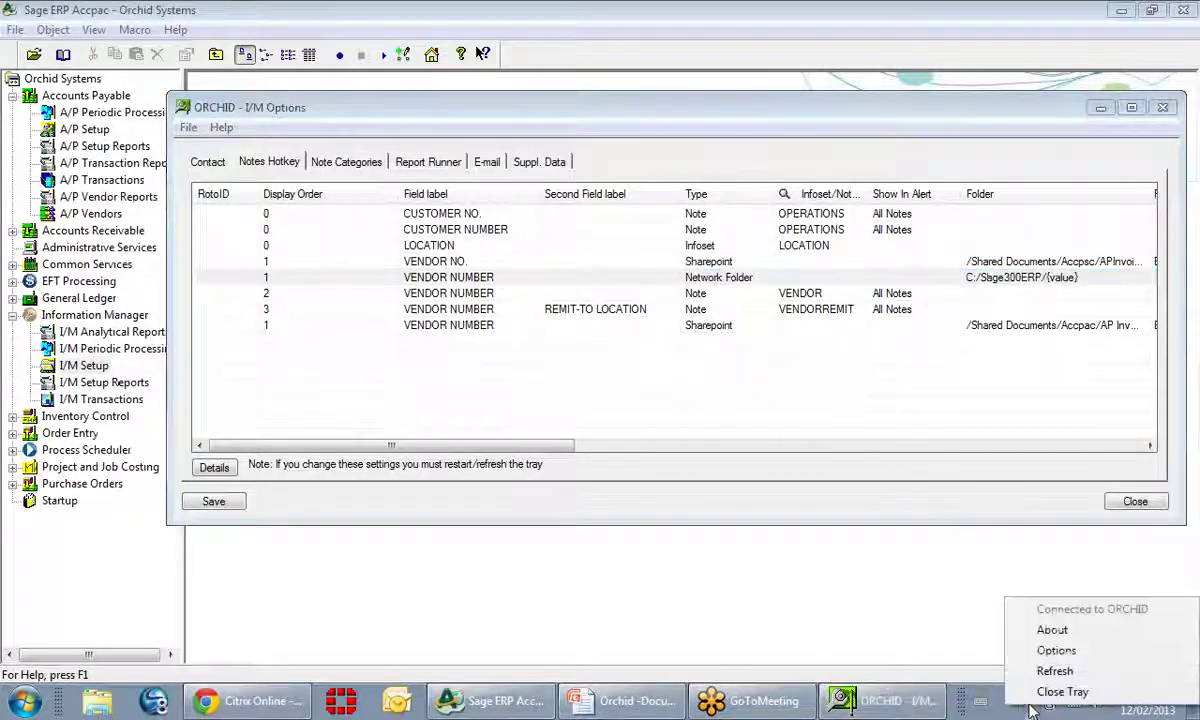
click(1058, 651)
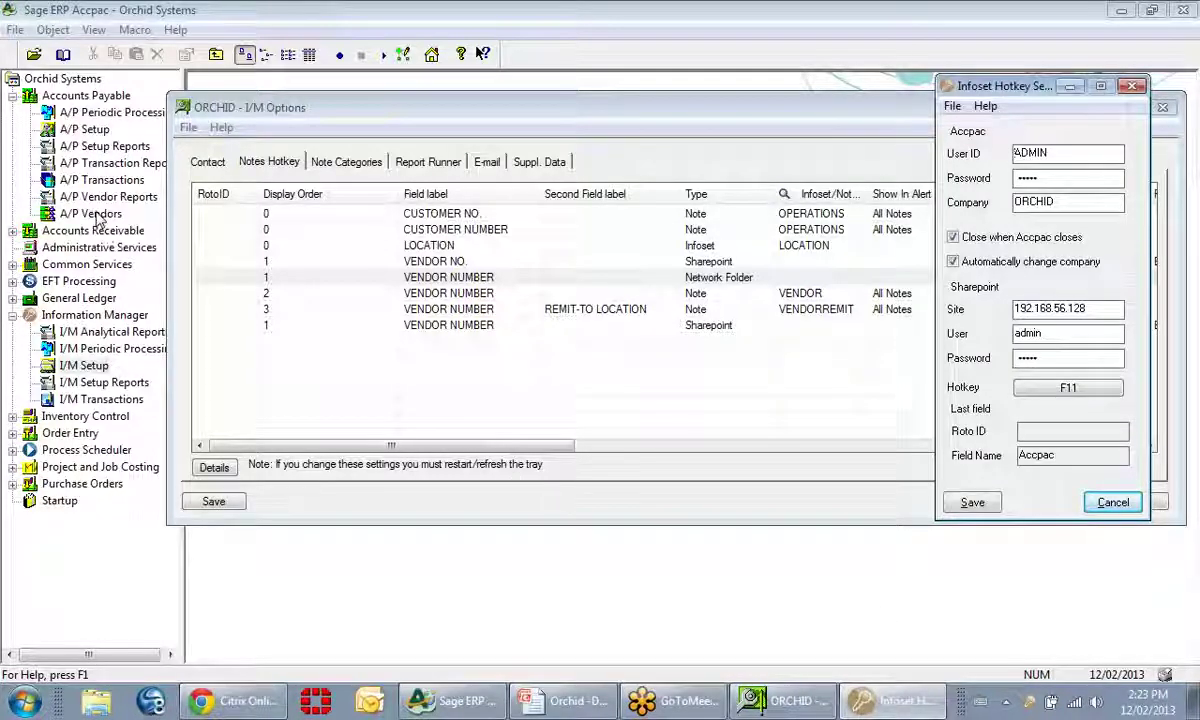
click(102, 181)
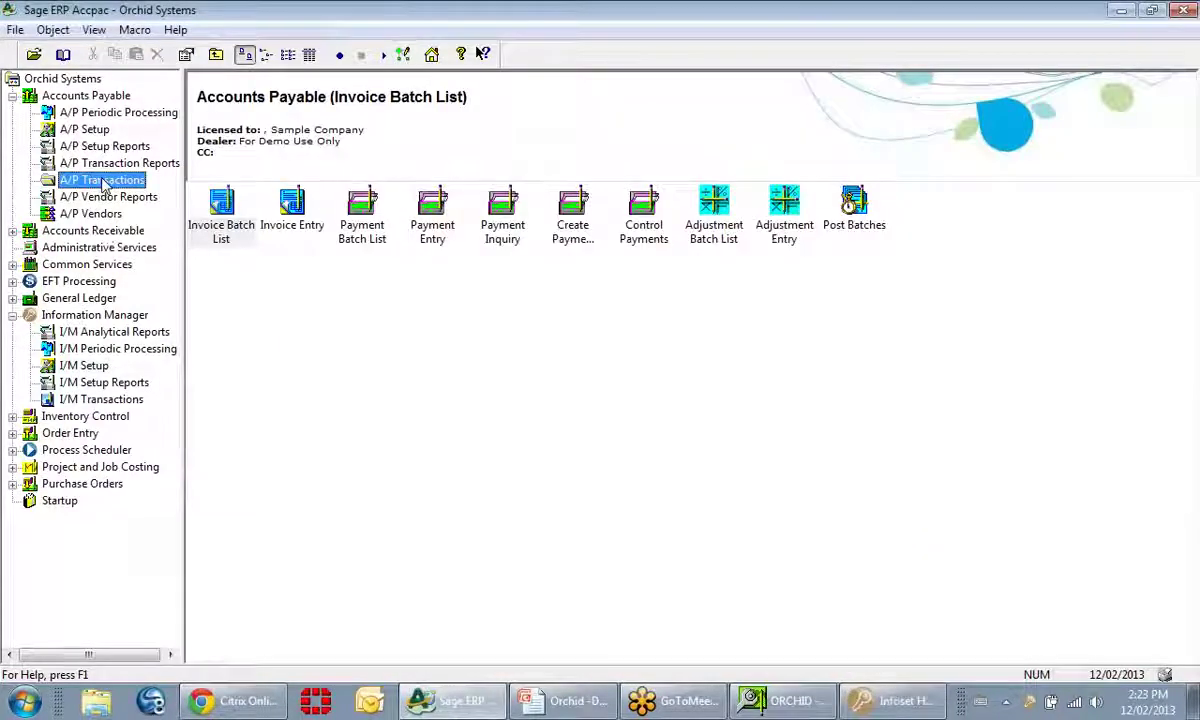
double_click(305, 225)
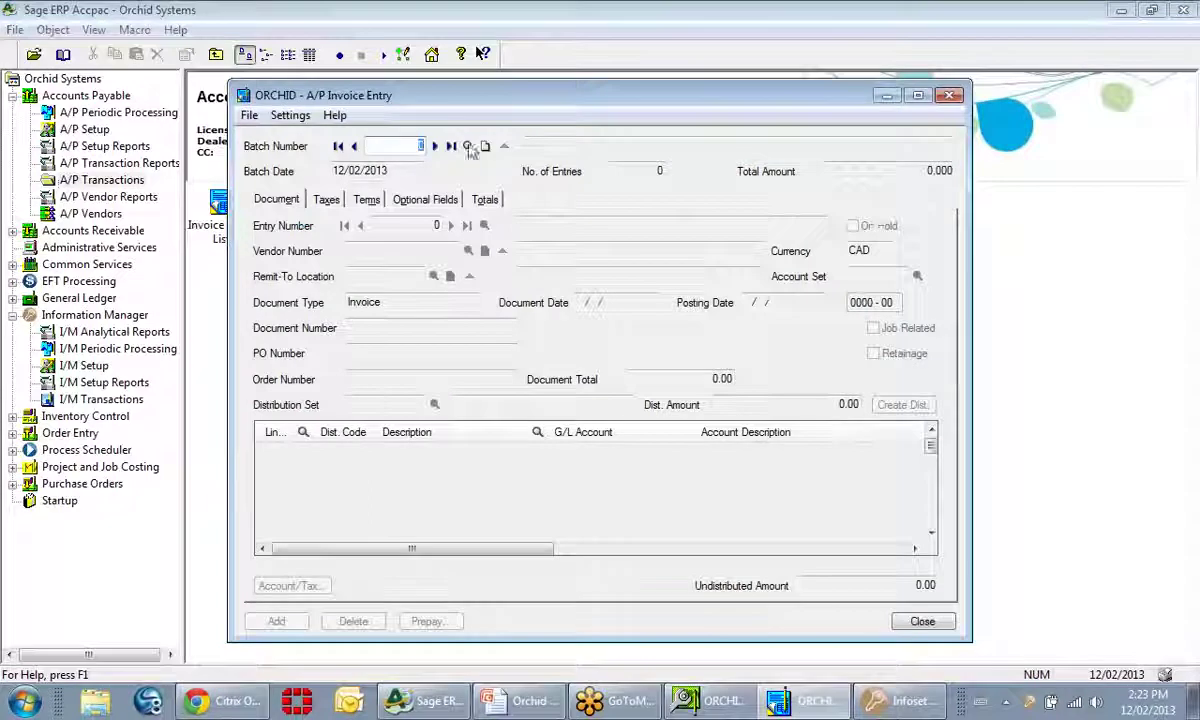
click(484, 146)
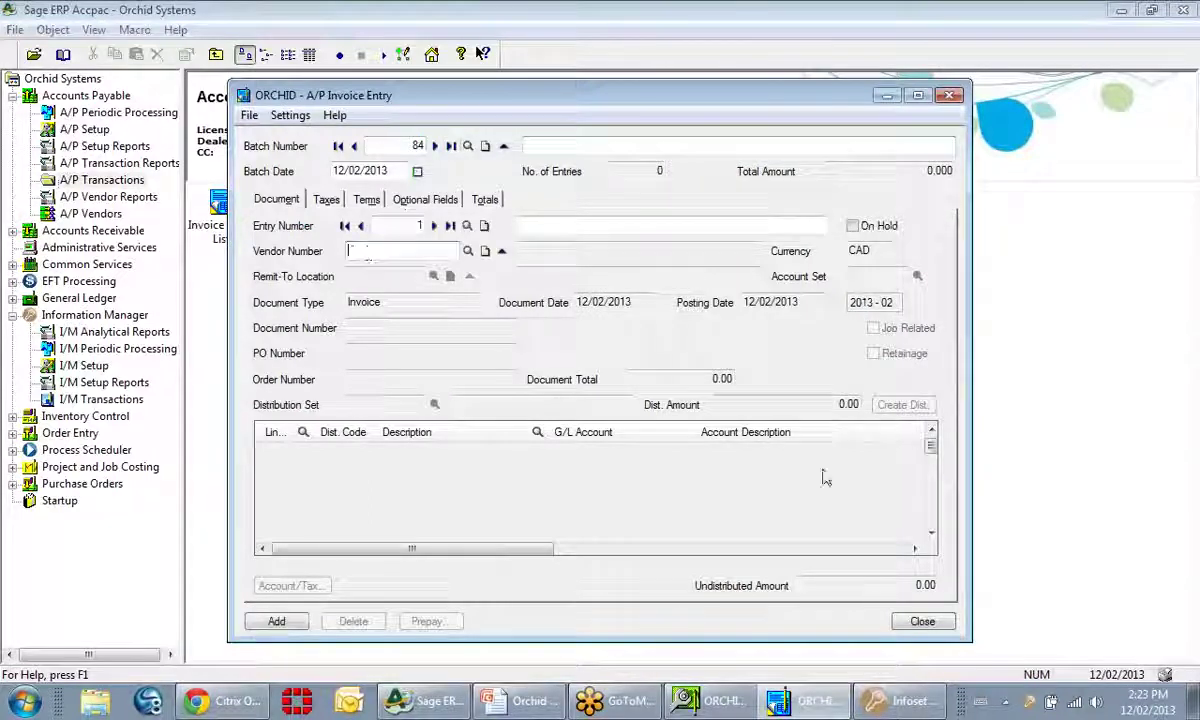
click(900, 701)
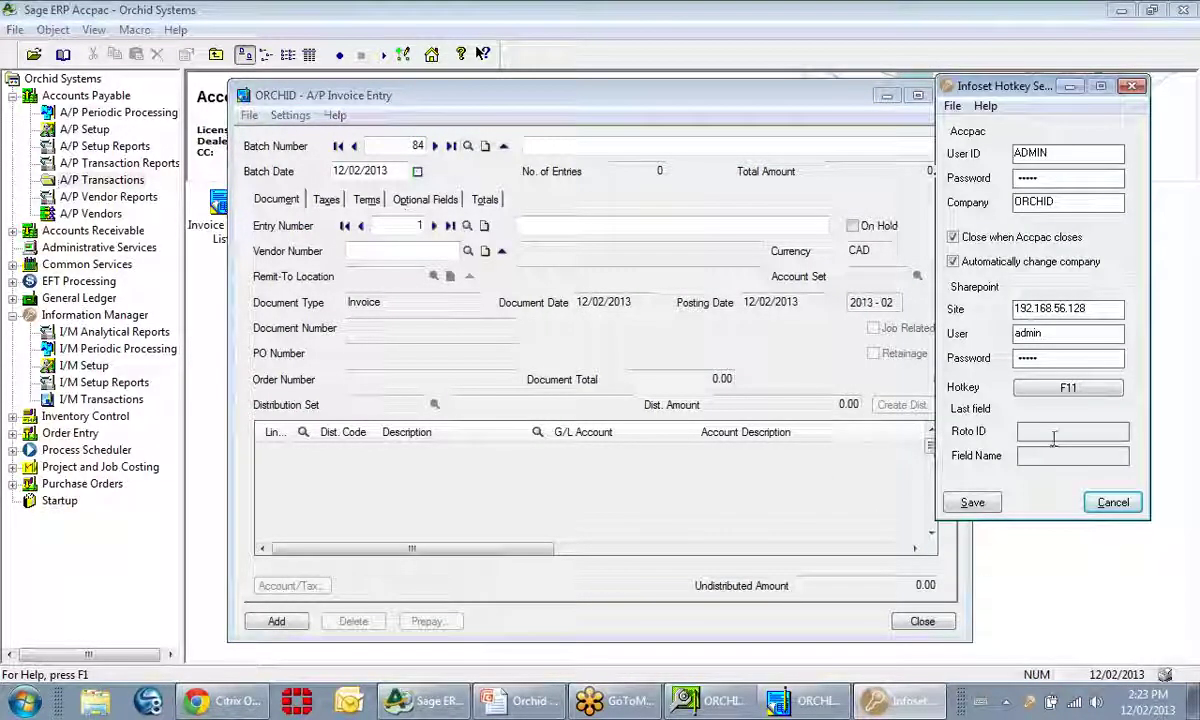
click(340, 251)
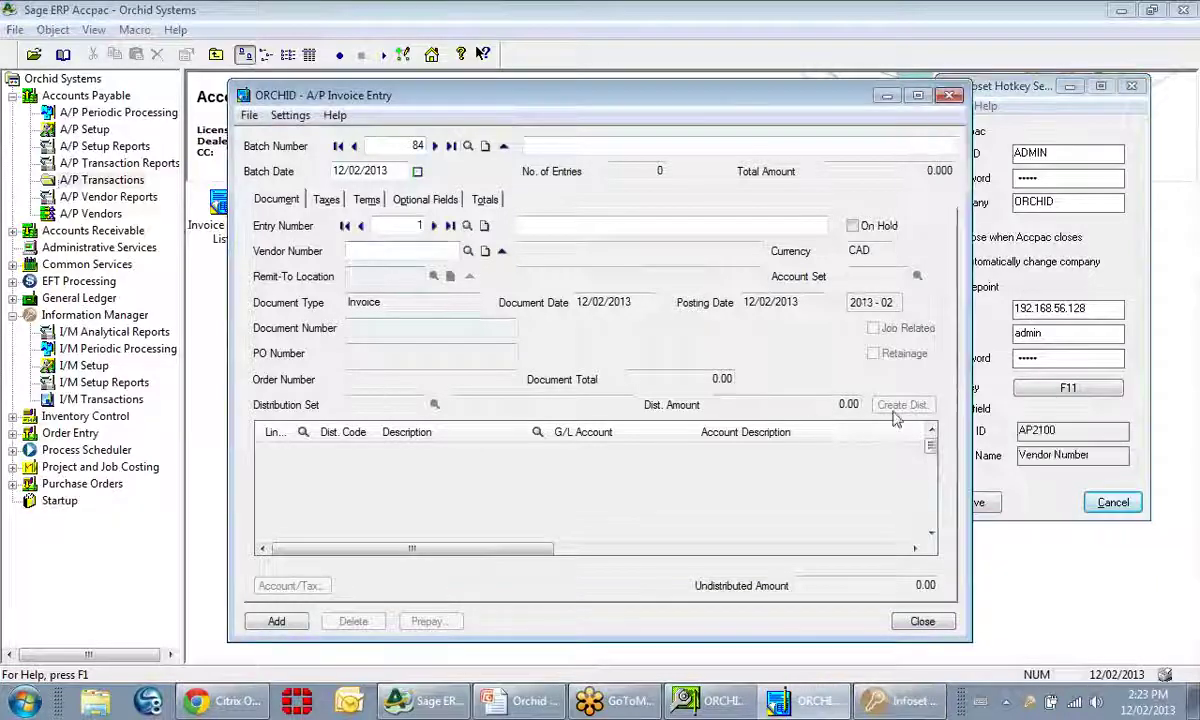
drag(800, 95, 735, 83)
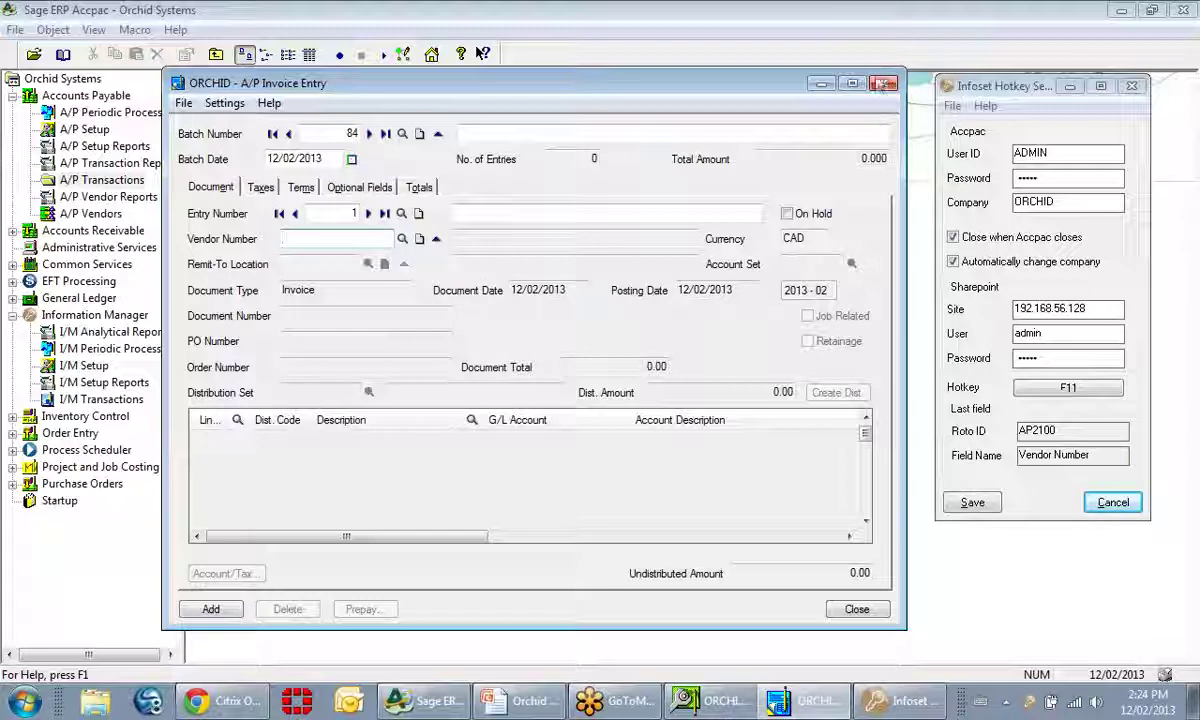
click(880, 85)
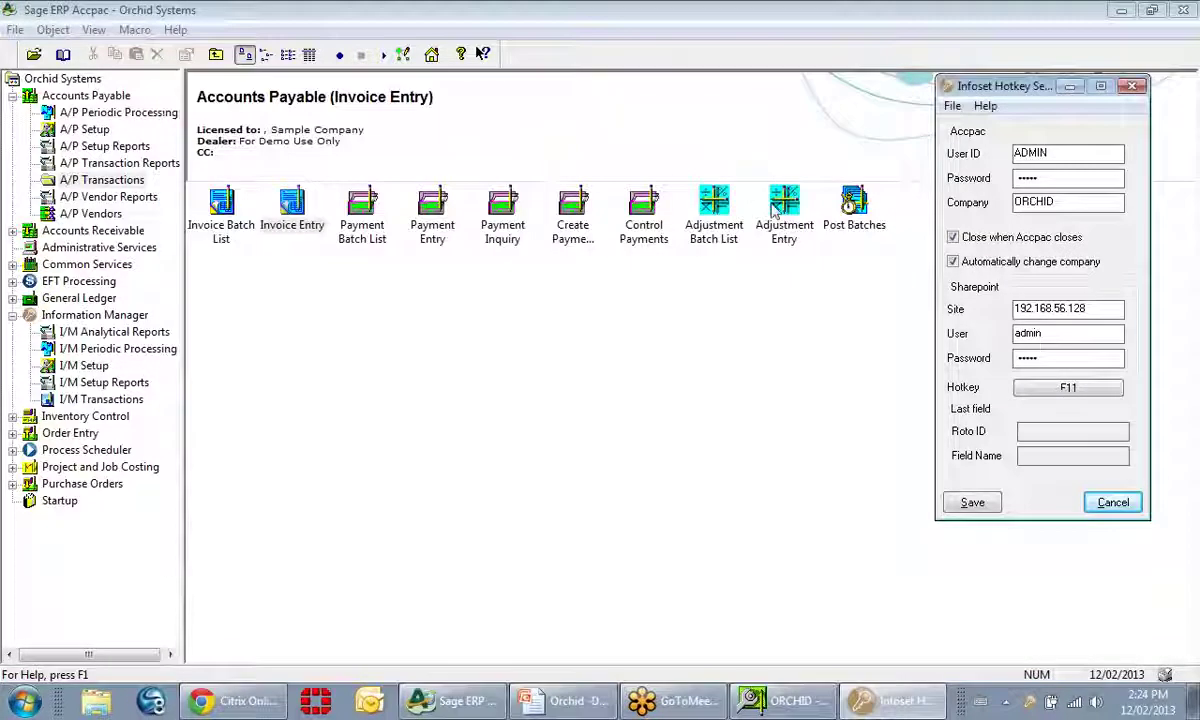
Look up the Roto ID and field name of Vendor No. in a new A/P adjustment batch using the Infoset Hotkey settings.
click(775, 210)
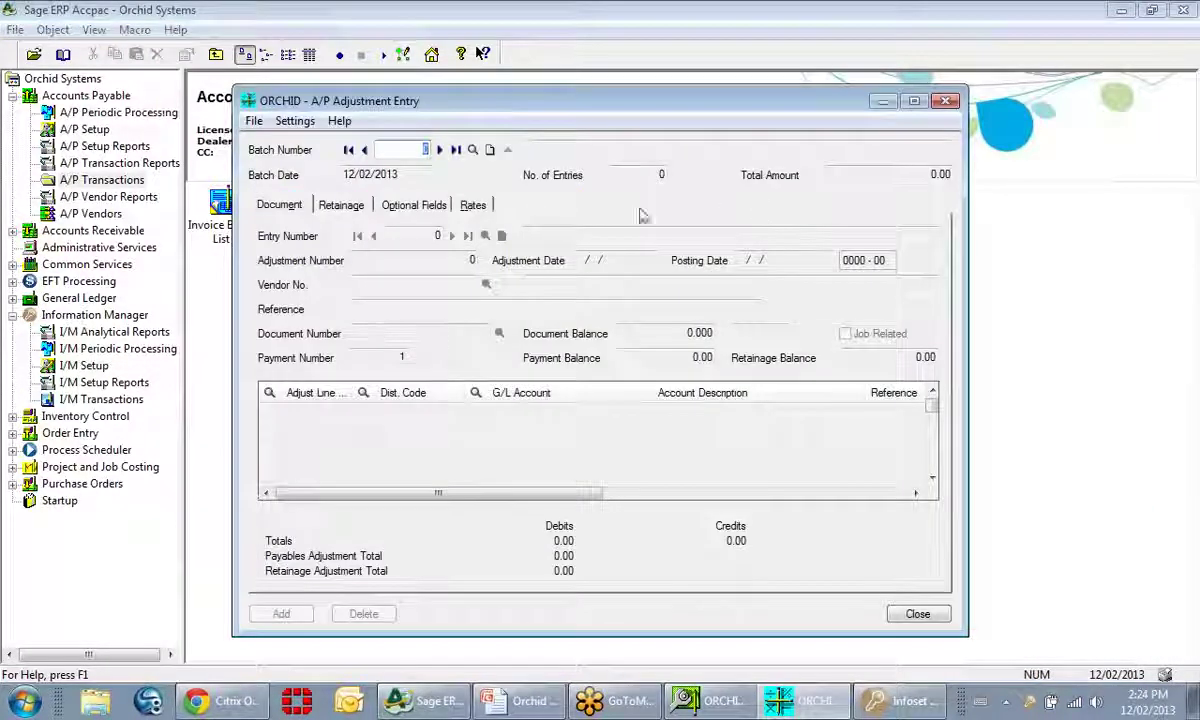
click(489, 150)
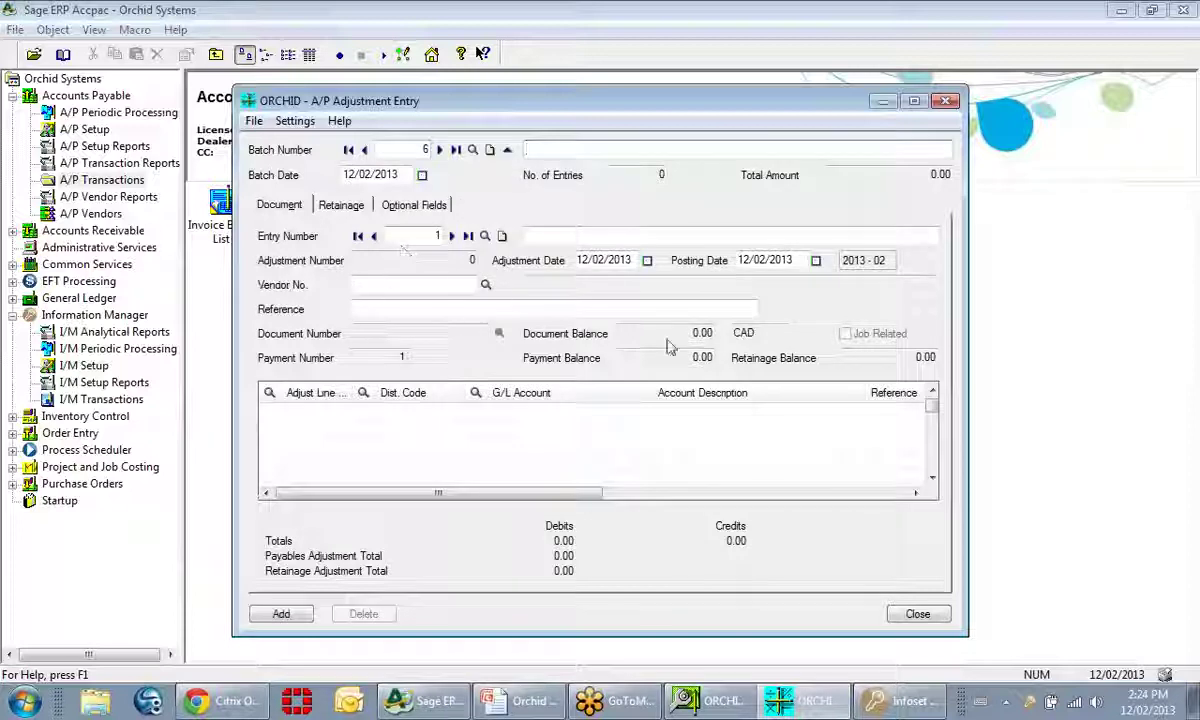
click(885, 700)
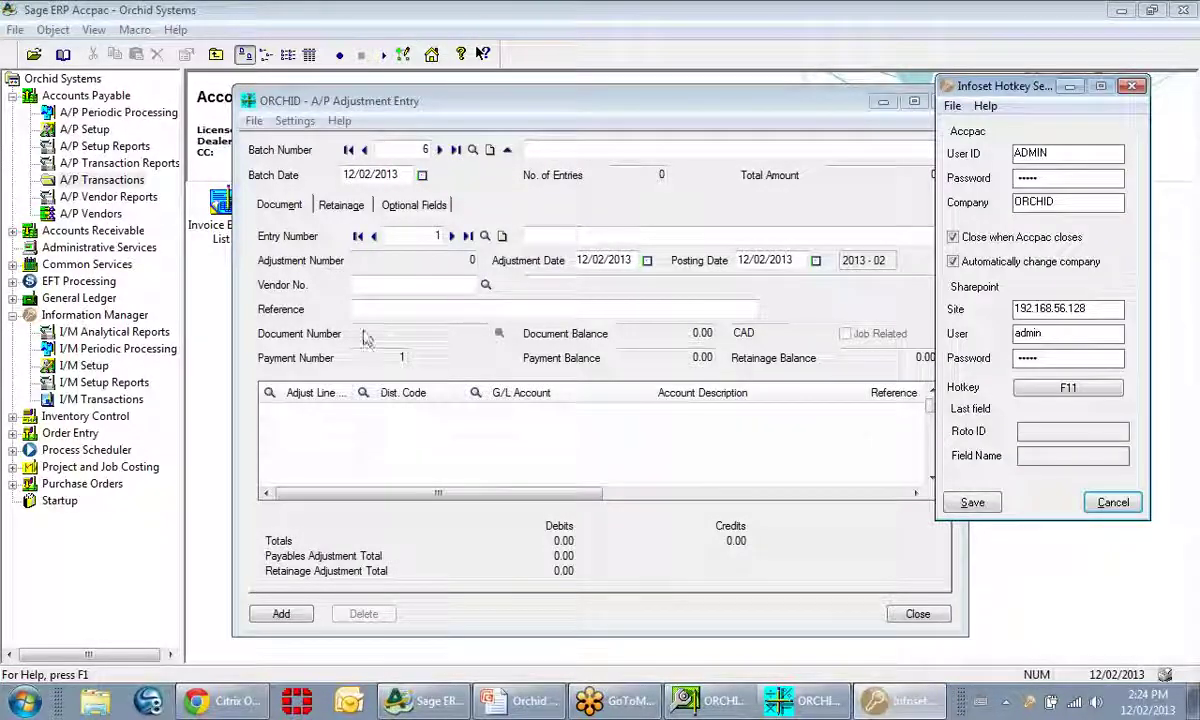
click(367, 286)
key(F11)
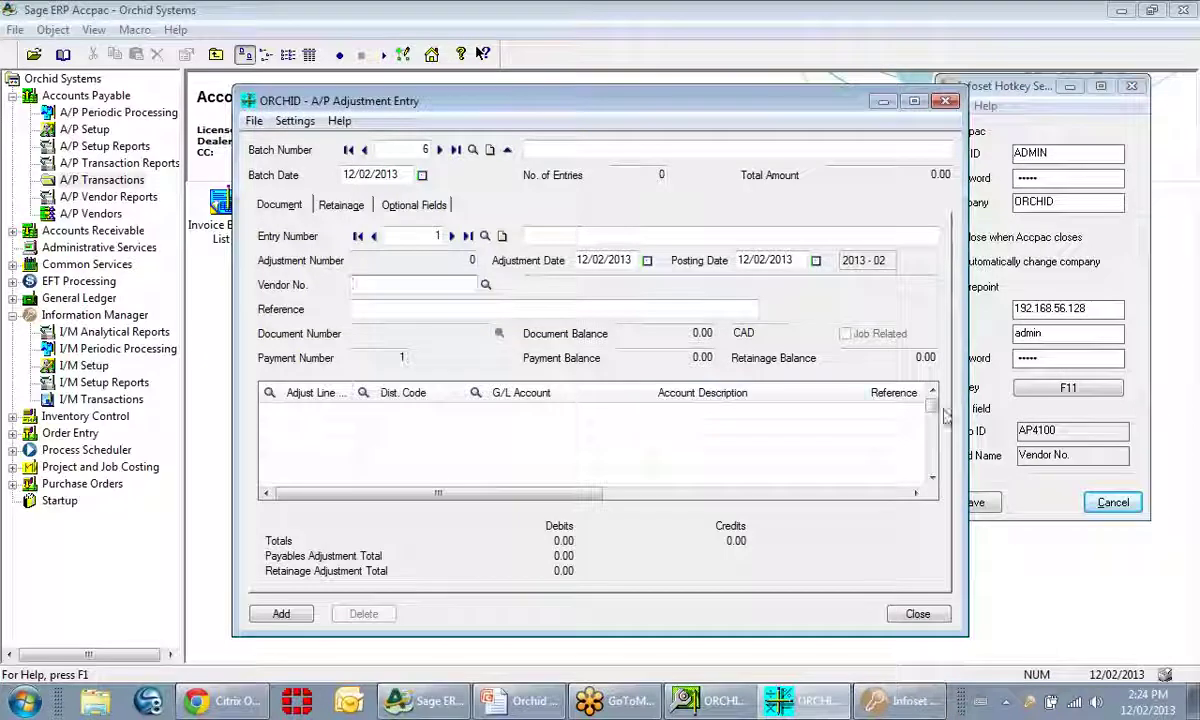
drag(790, 101, 747, 85)
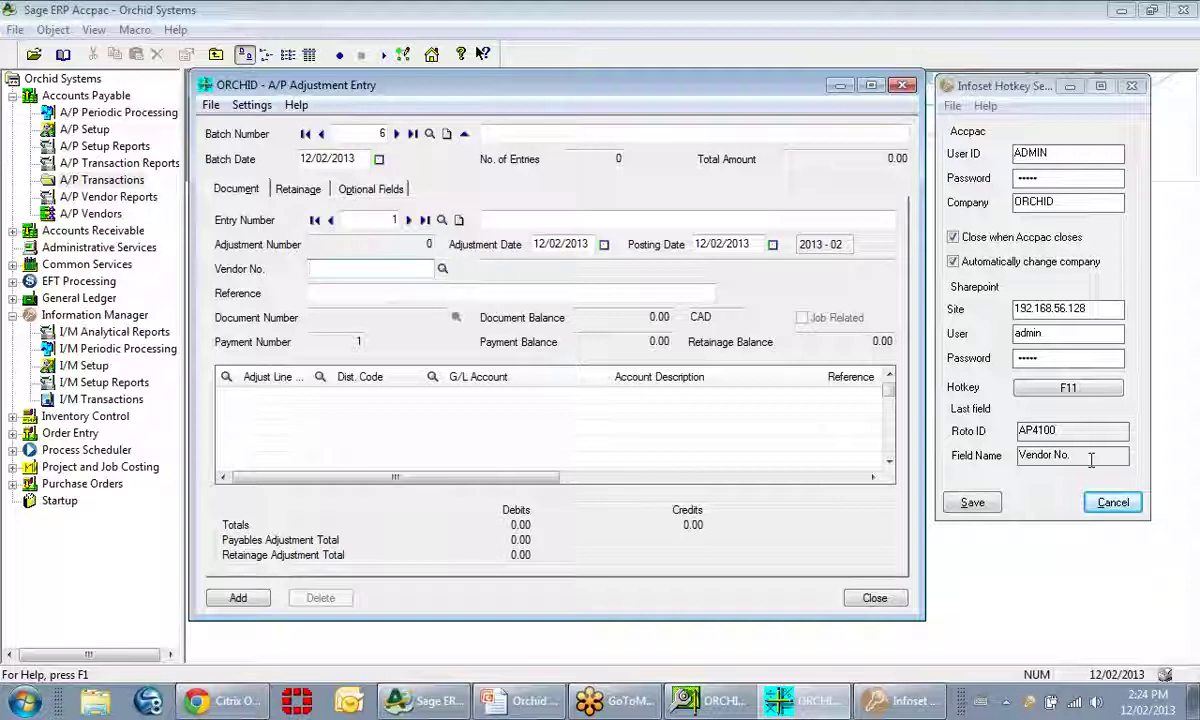
Close the A/P adjustment entry and review the field label and folder path in the details of the VENDOR NUMBER Network Folder row.
click(902, 85)
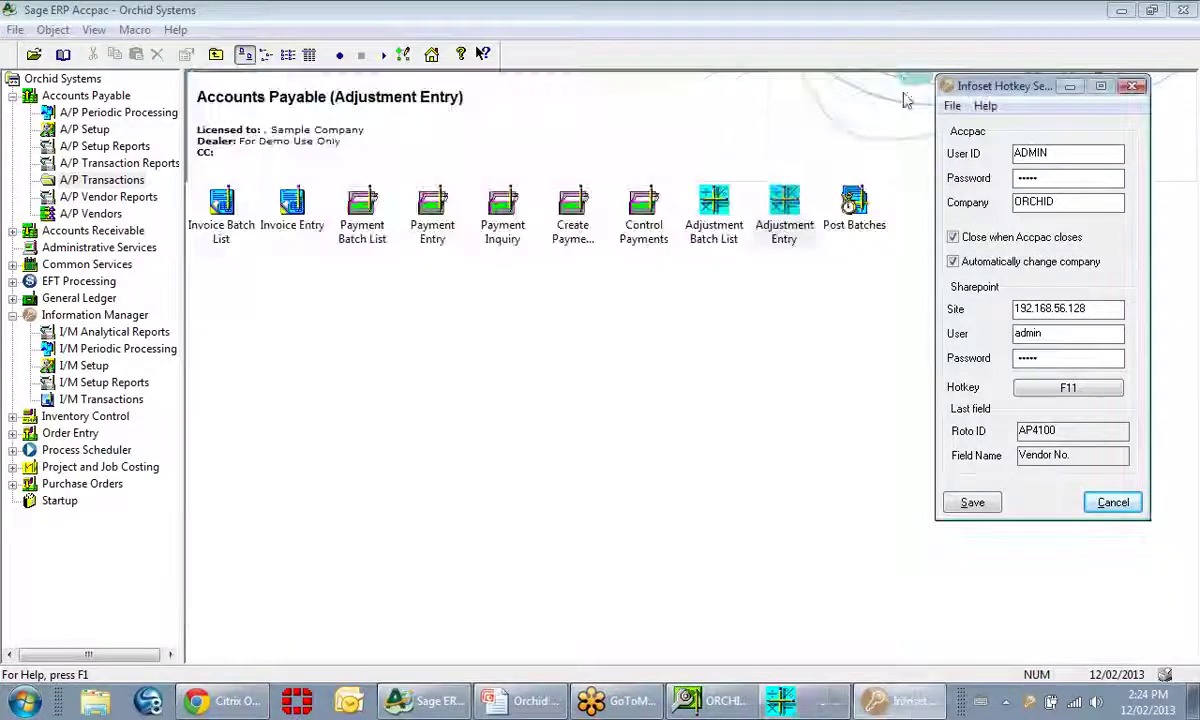
click(775, 700)
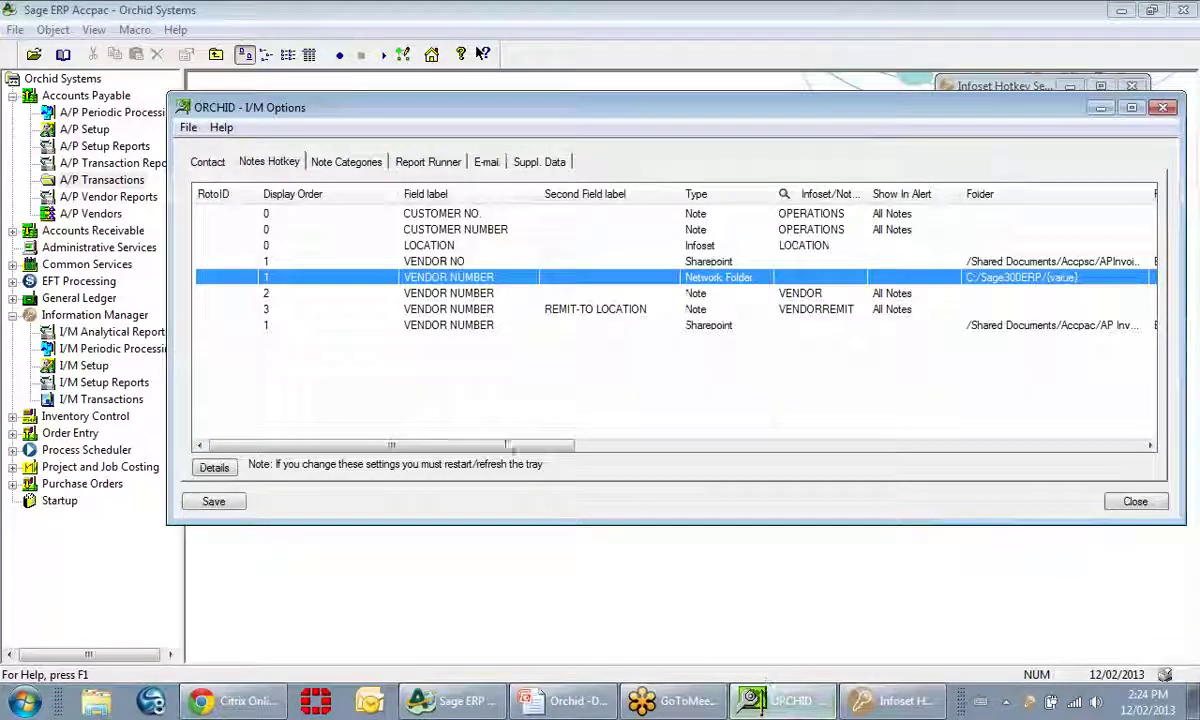
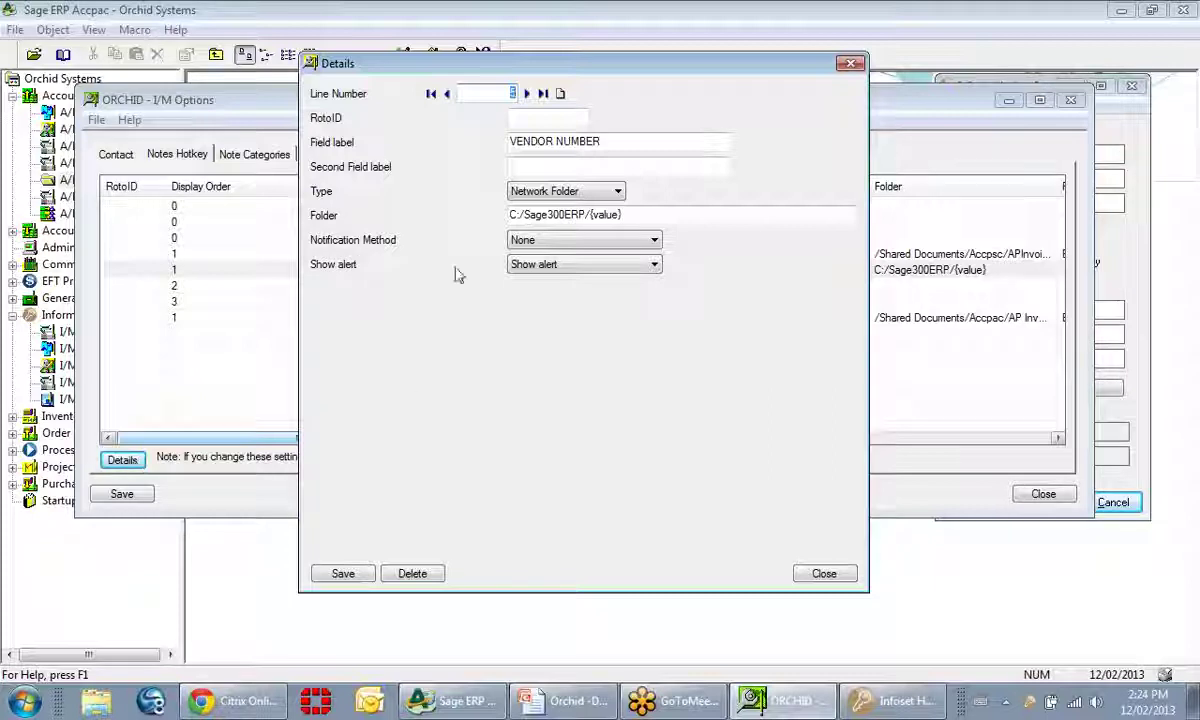
drag(601, 142, 506, 142)
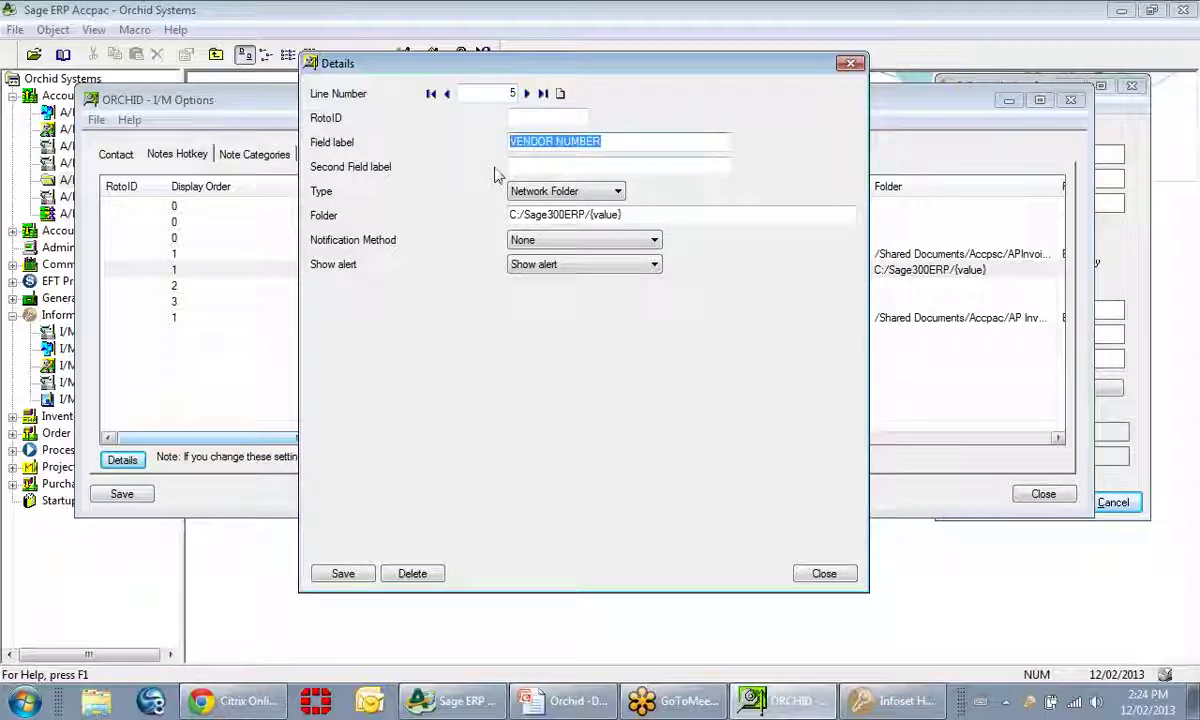
click(544, 167)
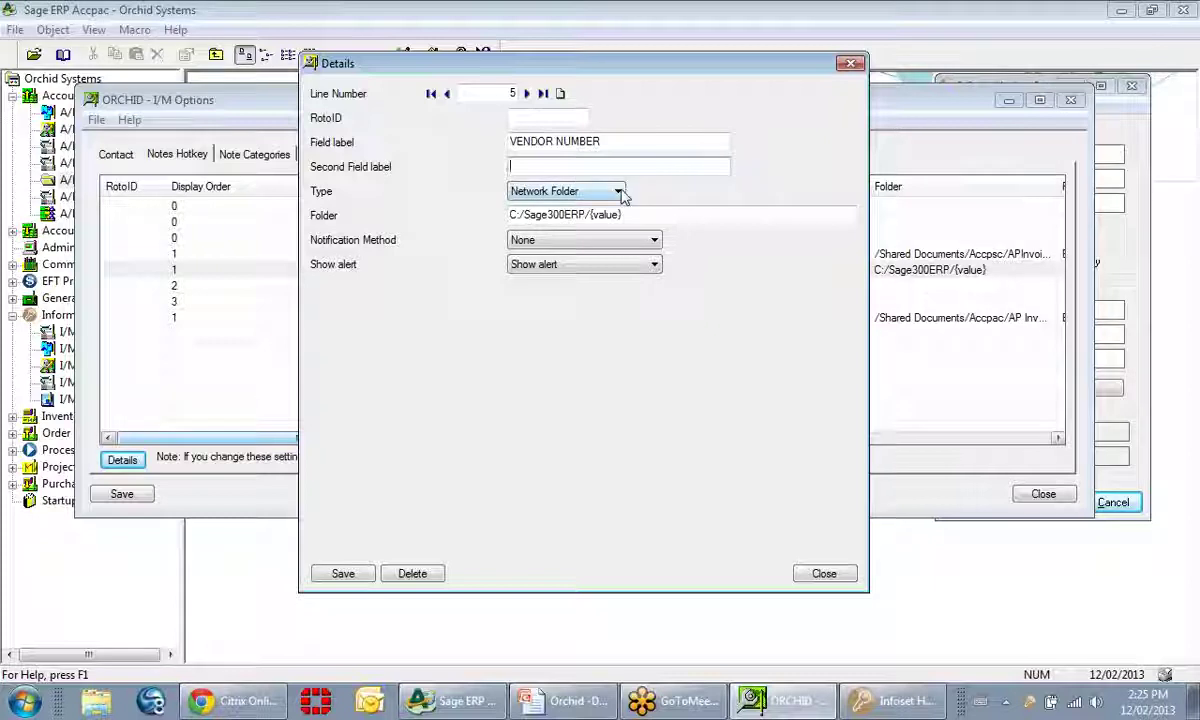
drag(643, 213, 490, 205)
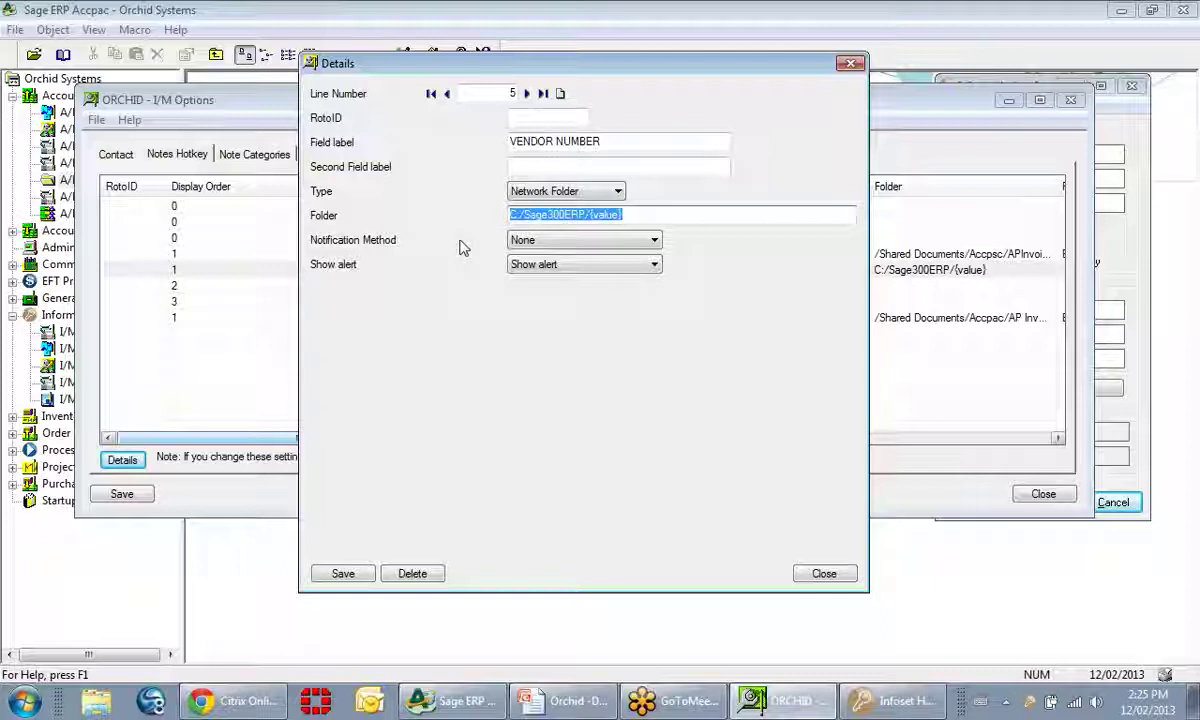
click(600, 217)
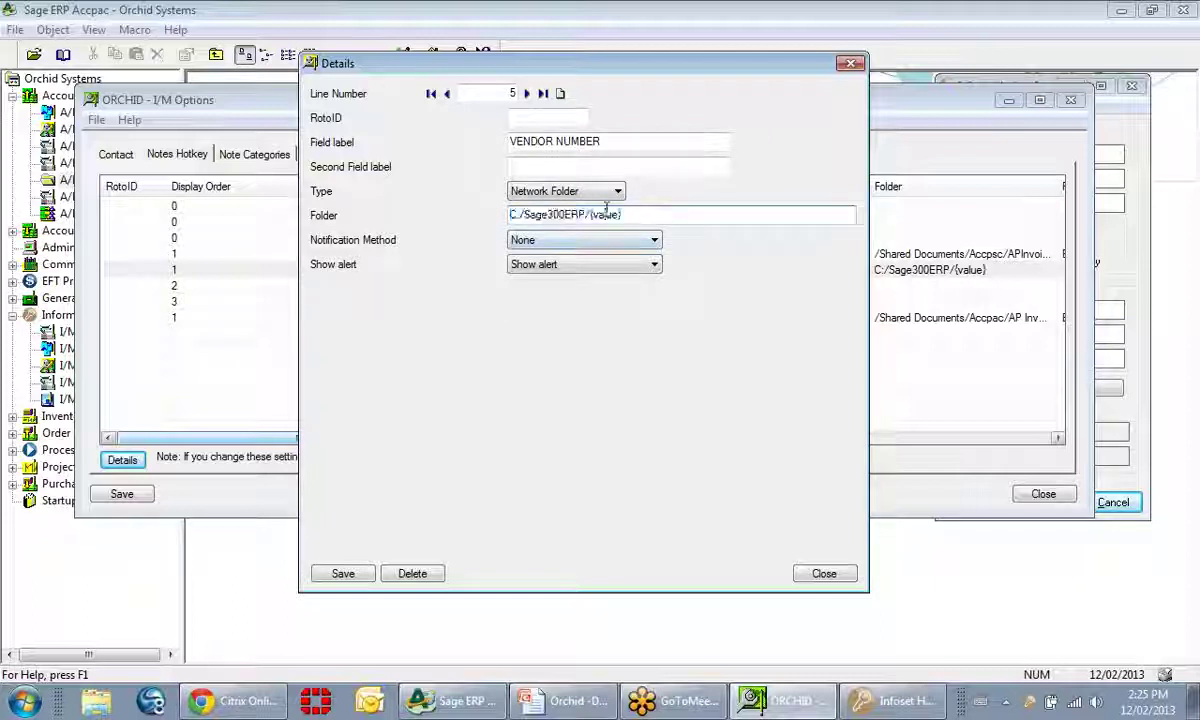
drag(621, 215, 590, 215)
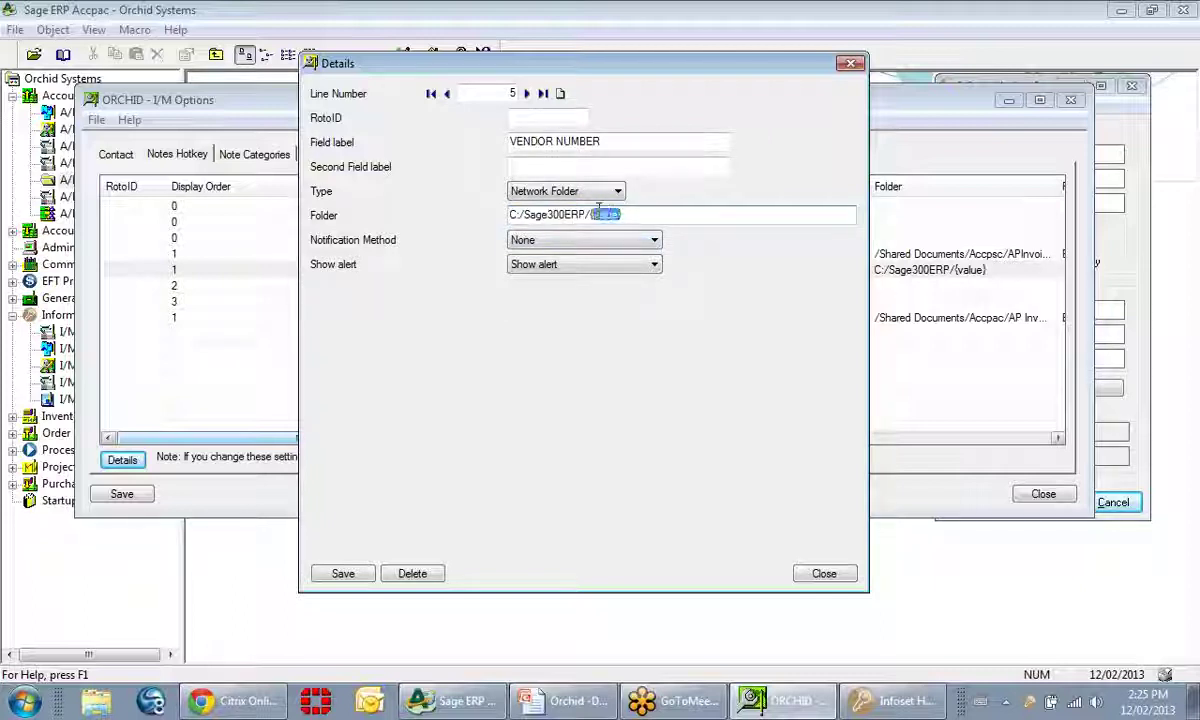
Review the Notification Method and Show alert choices for the Network Folder entry, then close its details.
click(655, 241)
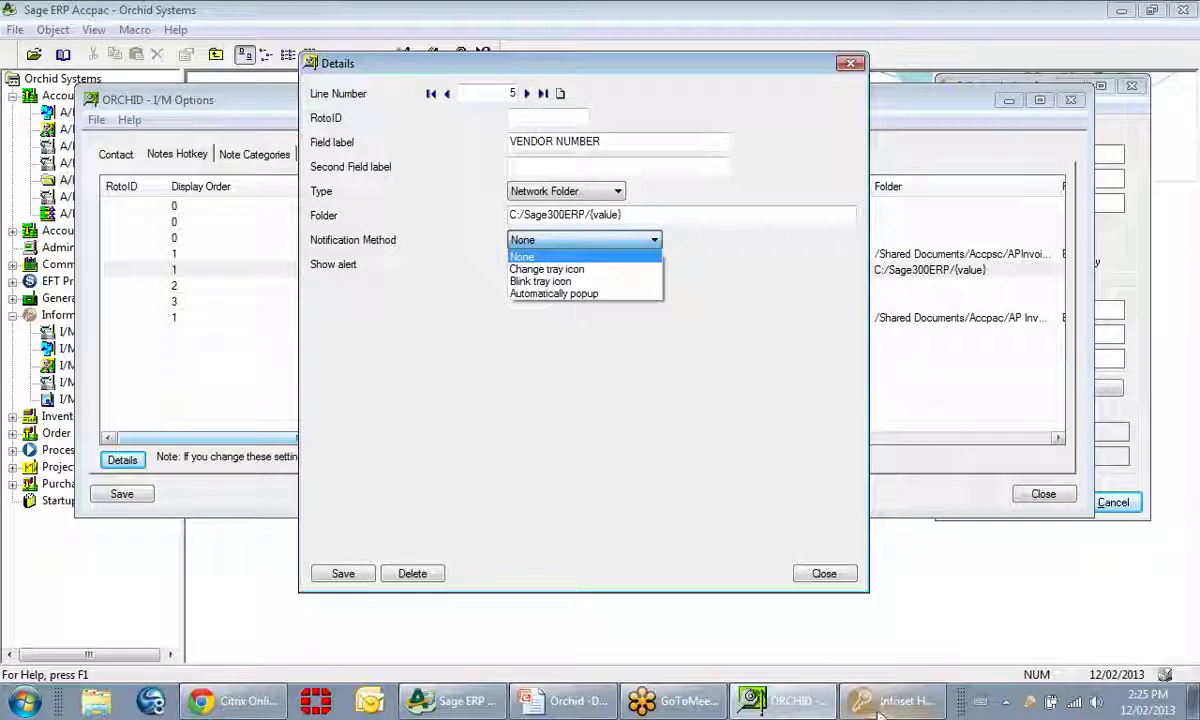
mouse_move(878, 708)
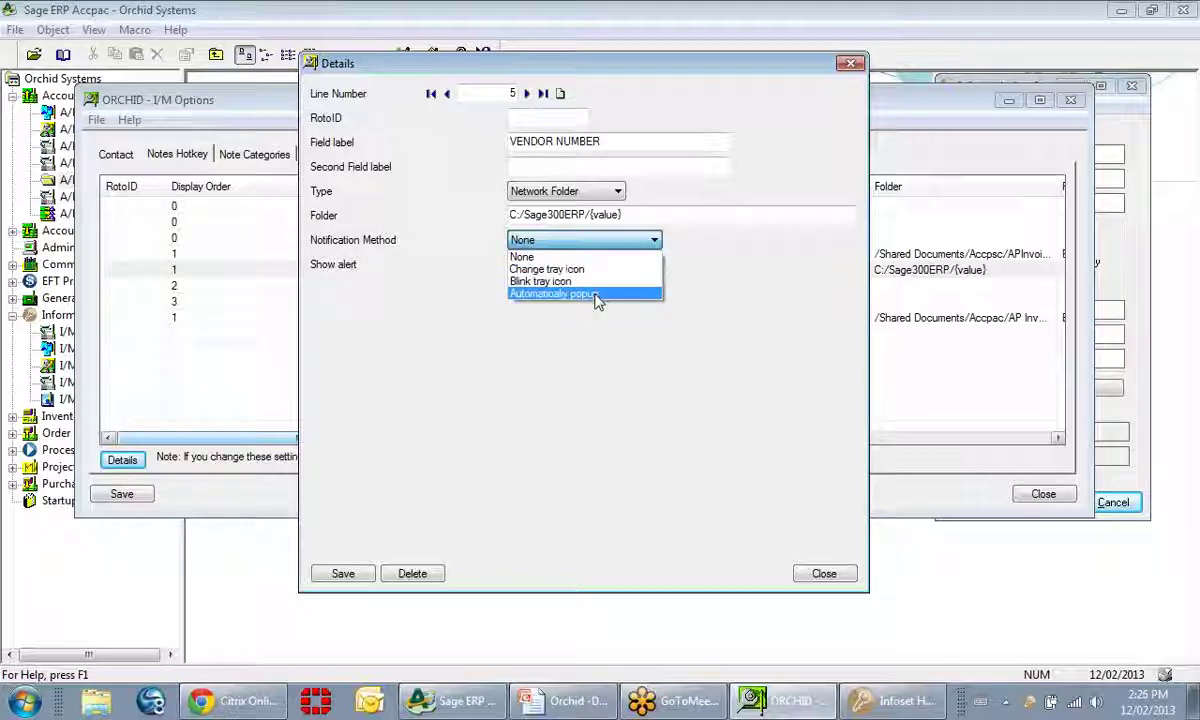
click(643, 241)
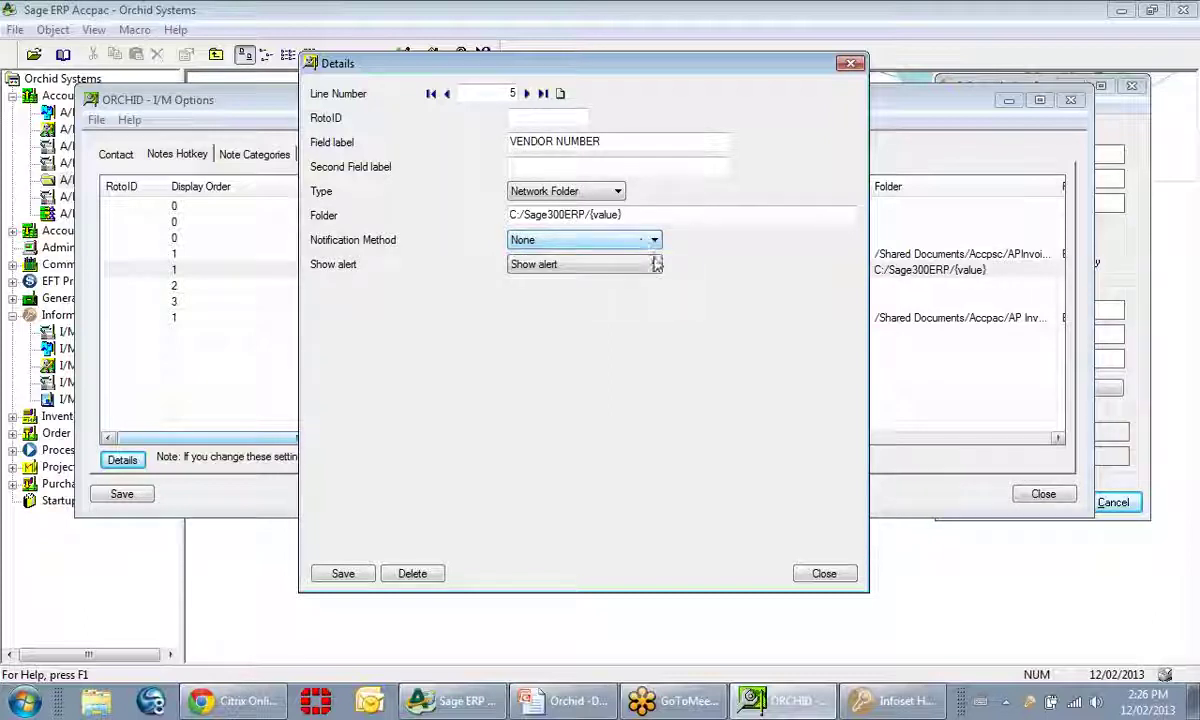
click(656, 266)
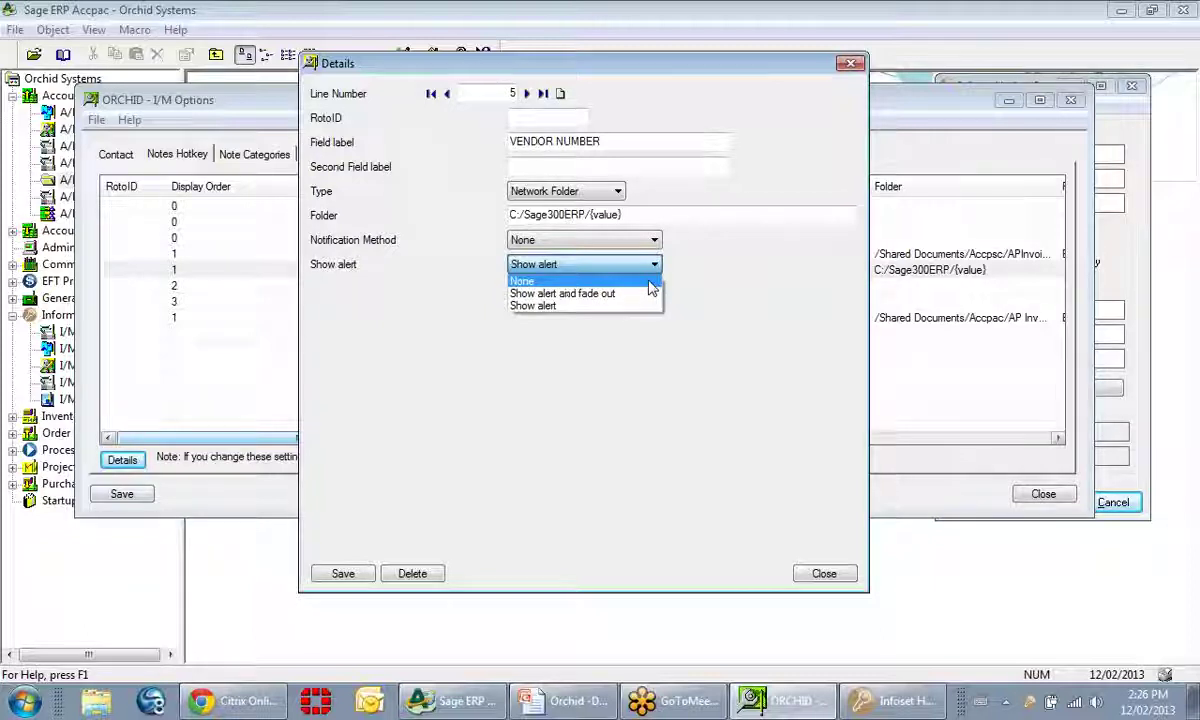
click(655, 266)
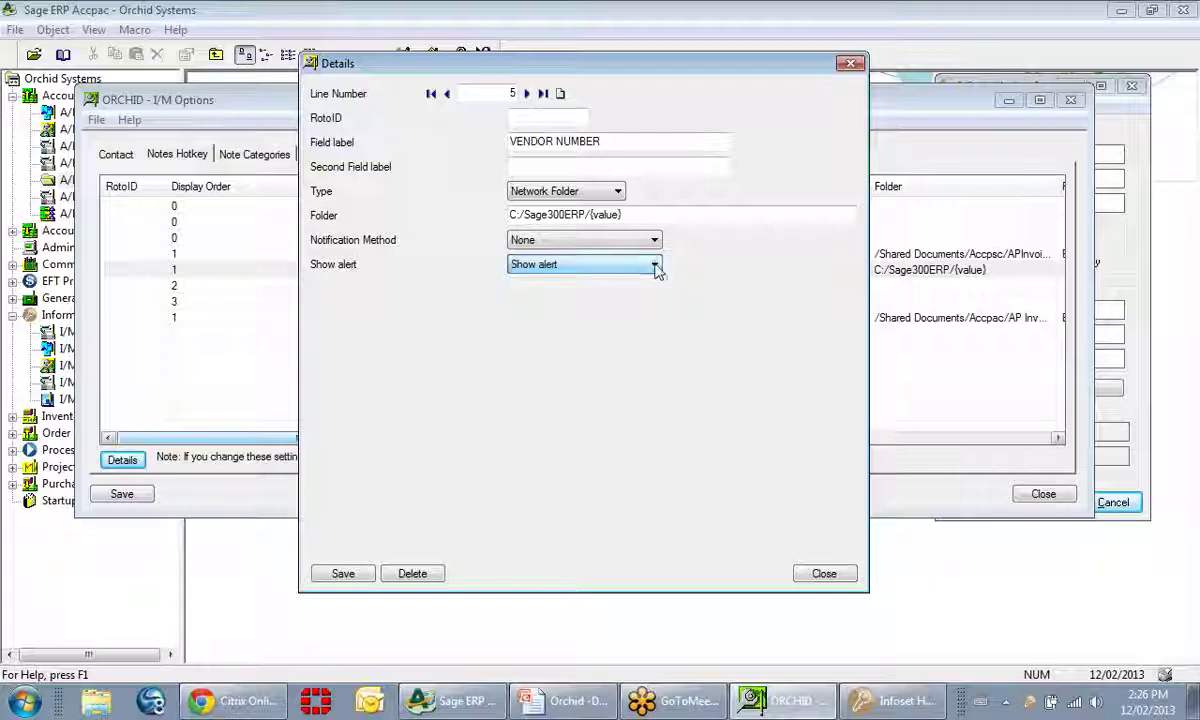
click(822, 574)
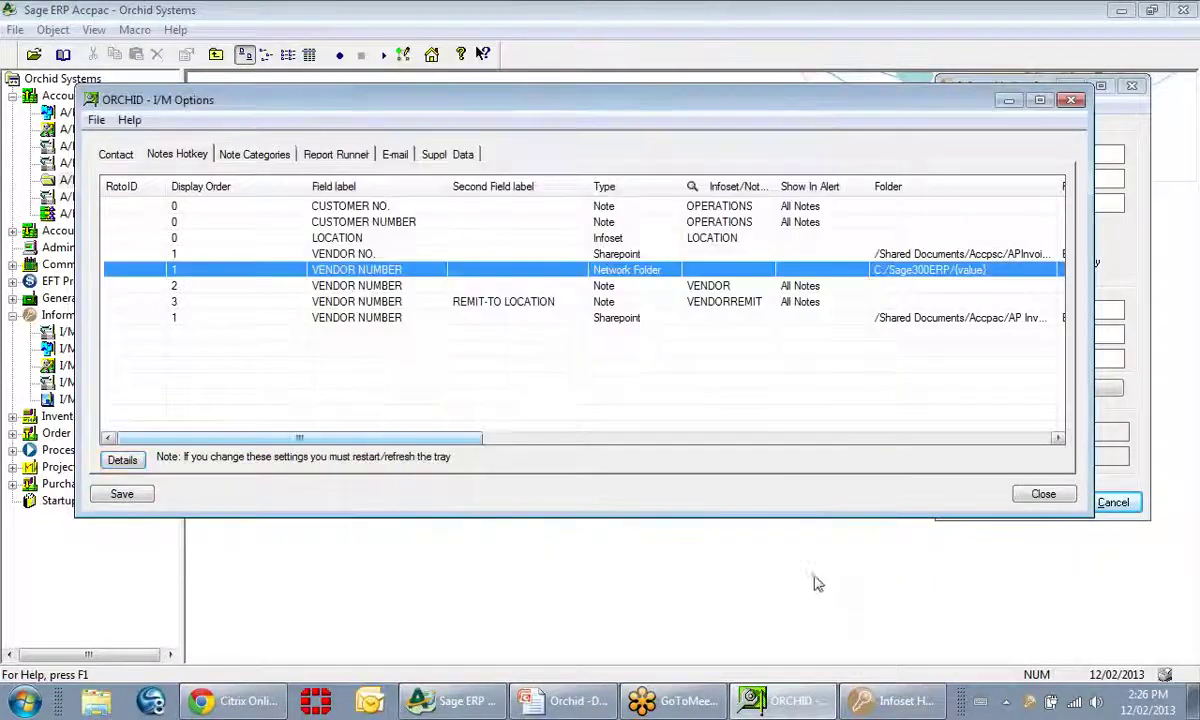
Check the assigned hotkey in the Infoset Hotkey settings and return to the Network Folder row in the Notes Hotkey list.
click(884, 705)
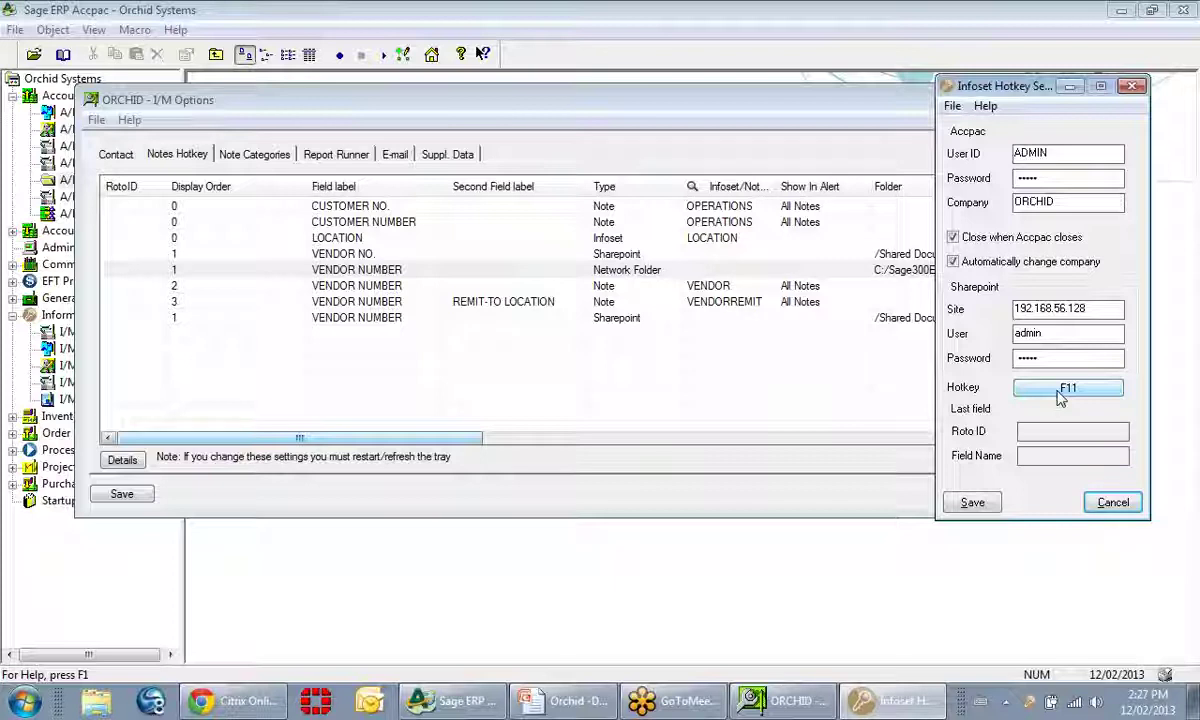
click(613, 283)
click(613, 276)
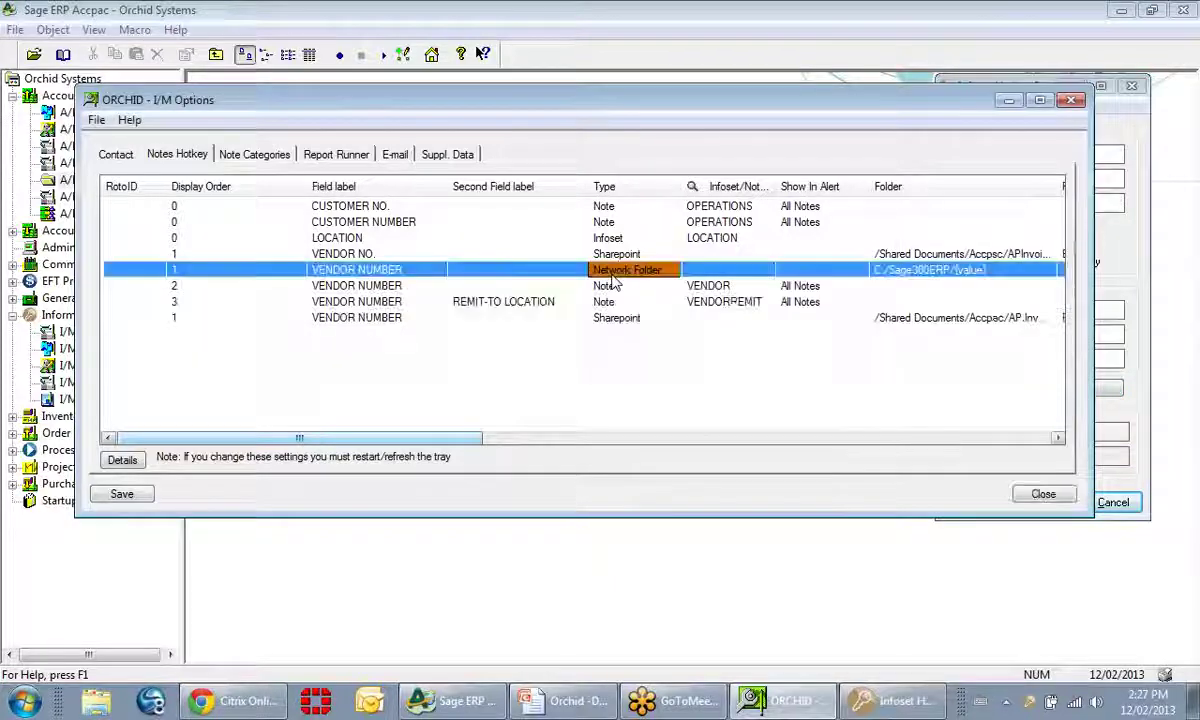
Open the details of the VENDOR NUMBER Sharepoint row and examine its folder path and filter expression.
drag(450, 441, 423, 445)
click(368, 320)
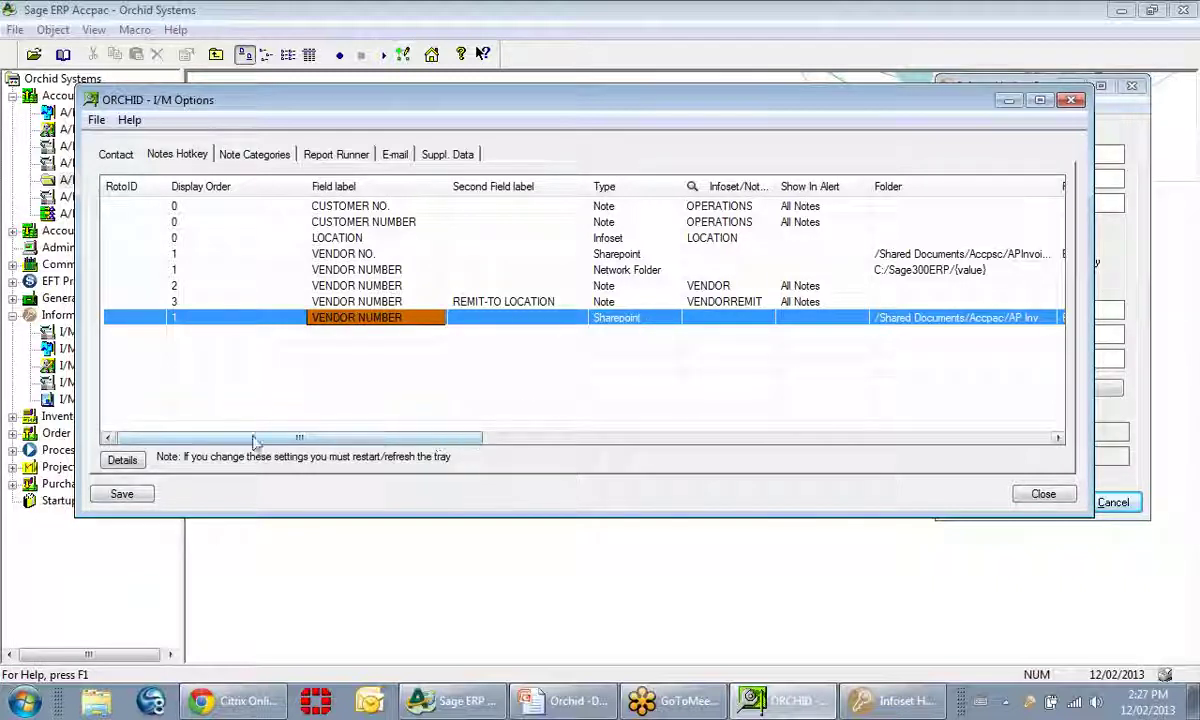
click(122, 459)
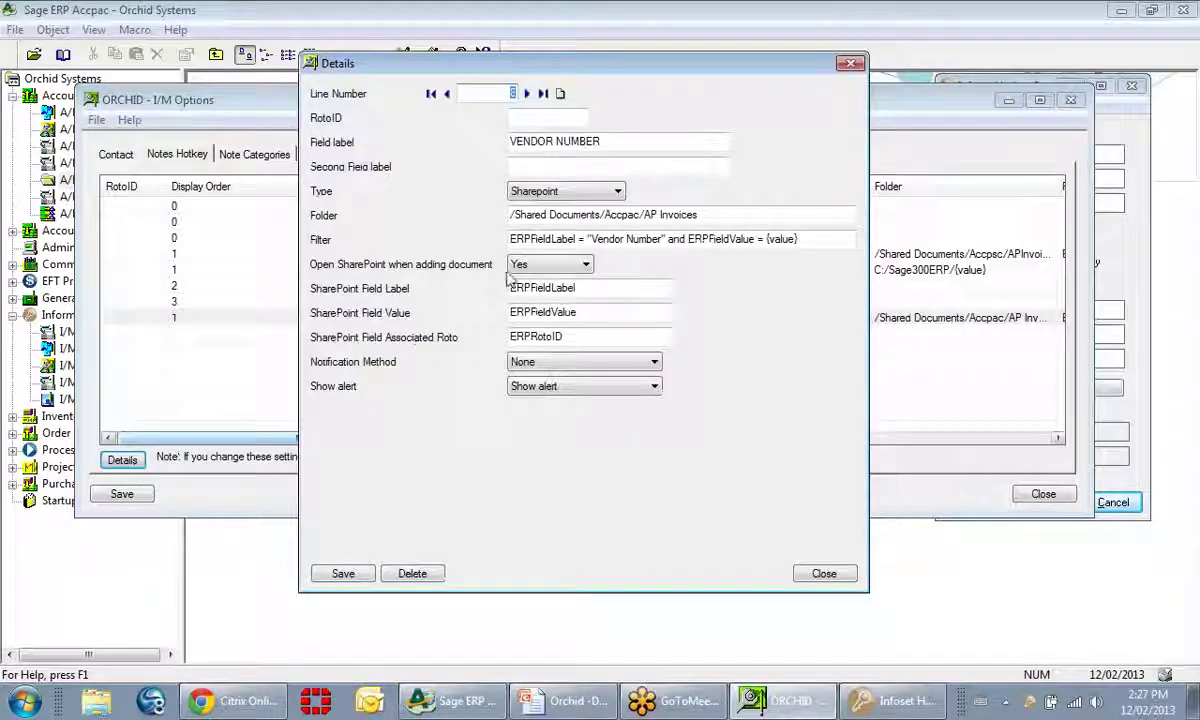
drag(744, 219, 474, 221)
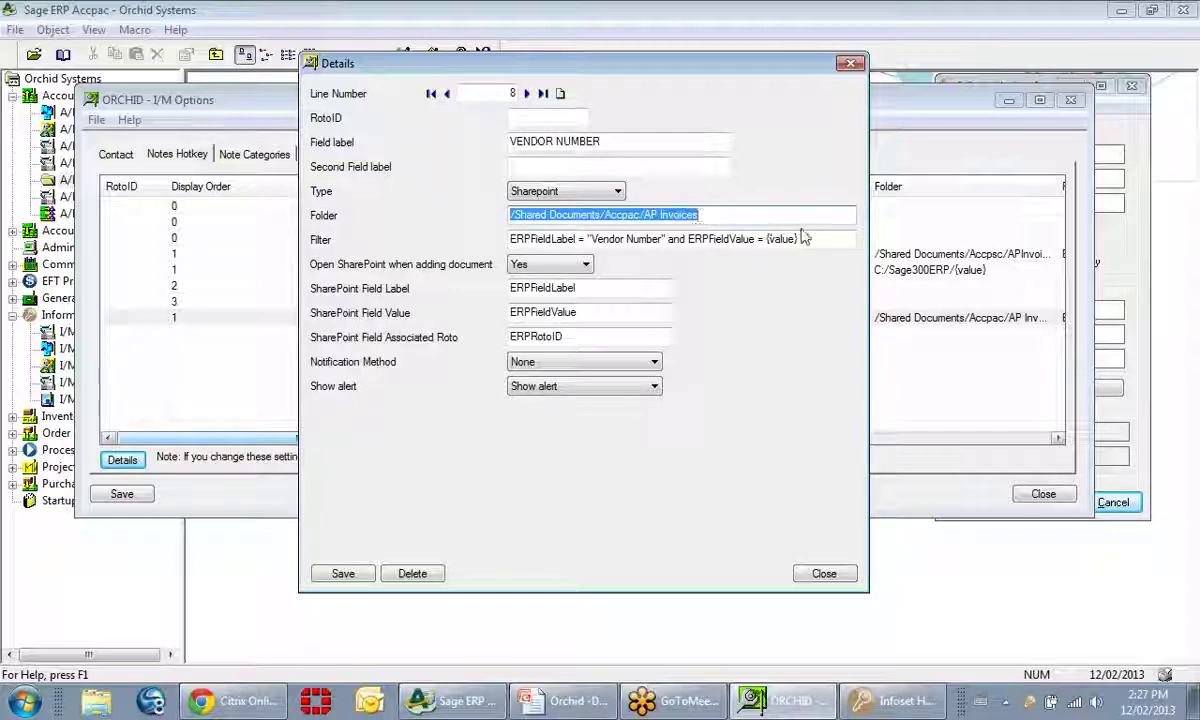
drag(798, 239, 499, 240)
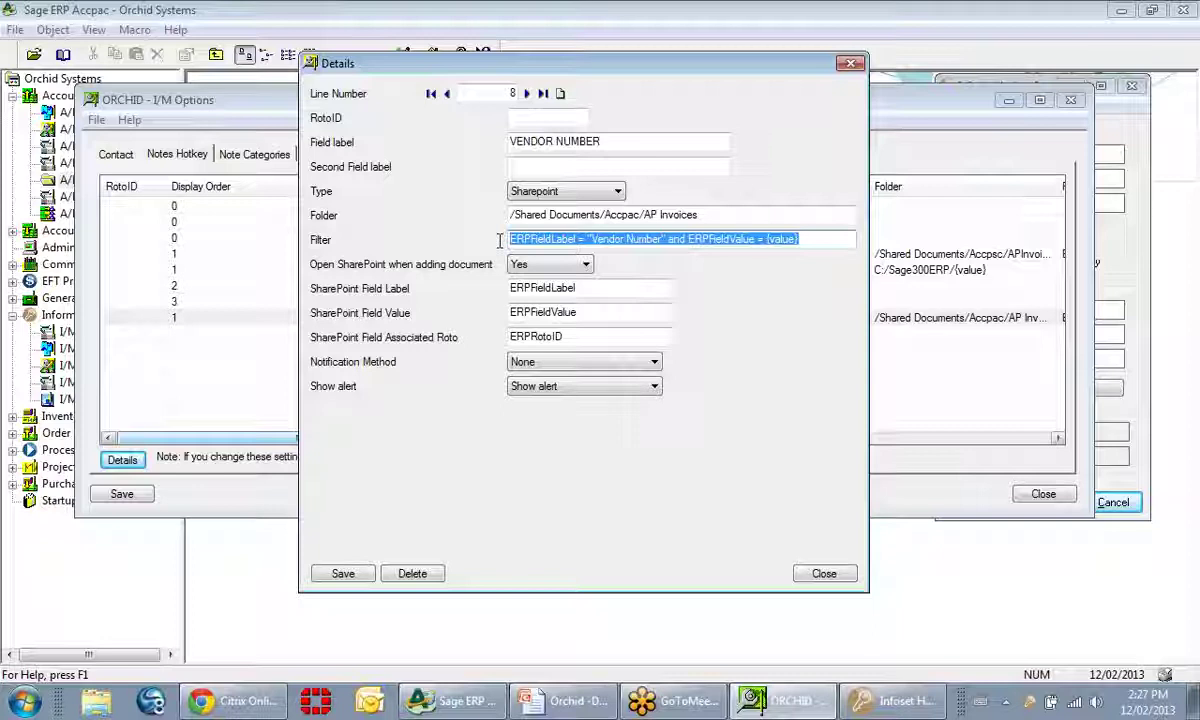
click(581, 240)
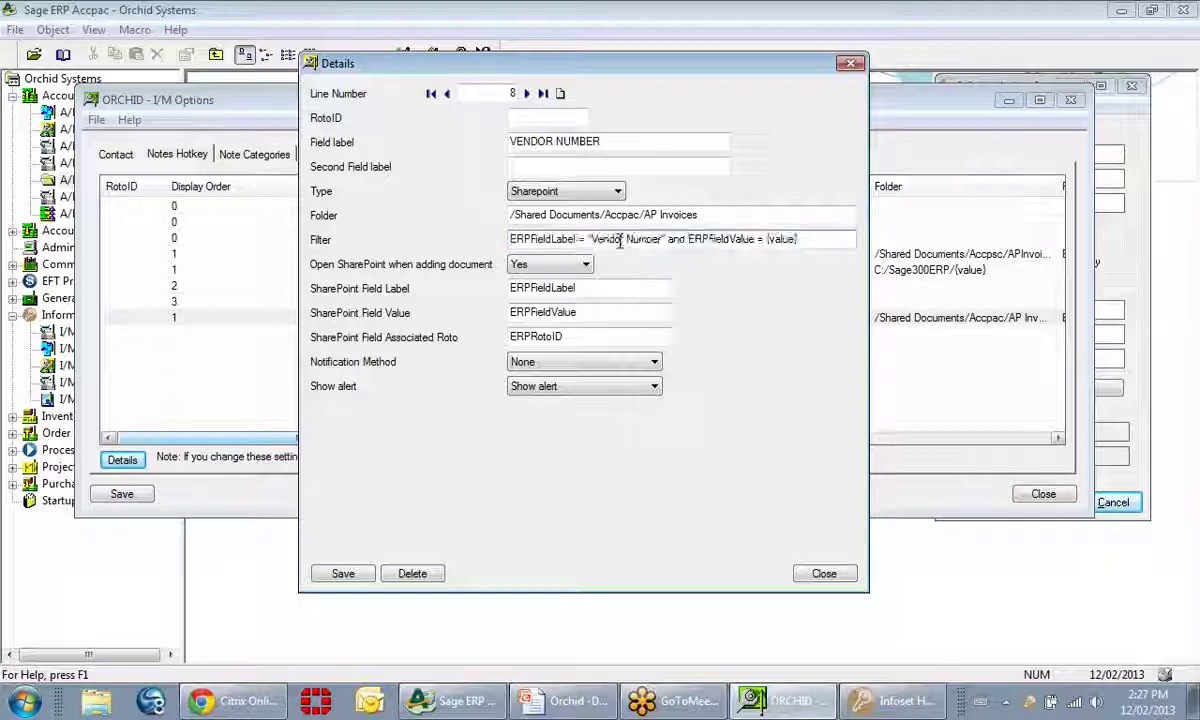
drag(590, 240, 657, 242)
drag(731, 240, 755, 240)
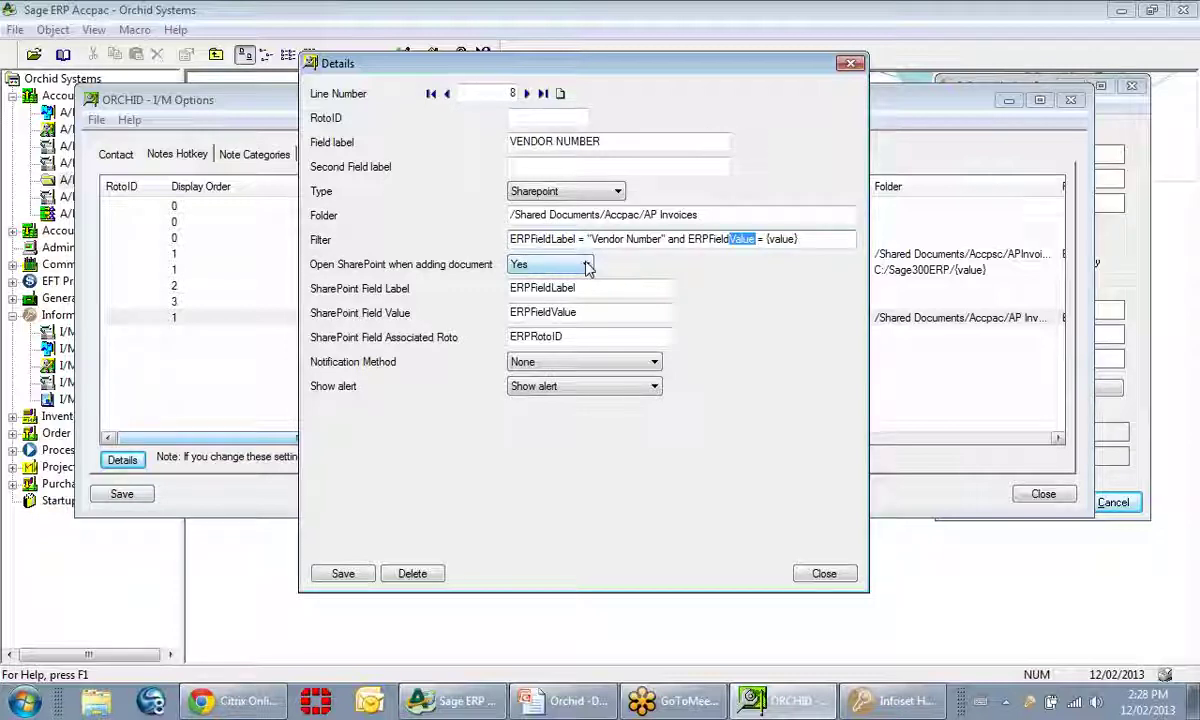
Review the SharePoint site and login fields and the Accpac login and company fields in the Infoset Hotkey settings, then cancel the window.
click(868, 706)
drag(1104, 308, 1014, 311)
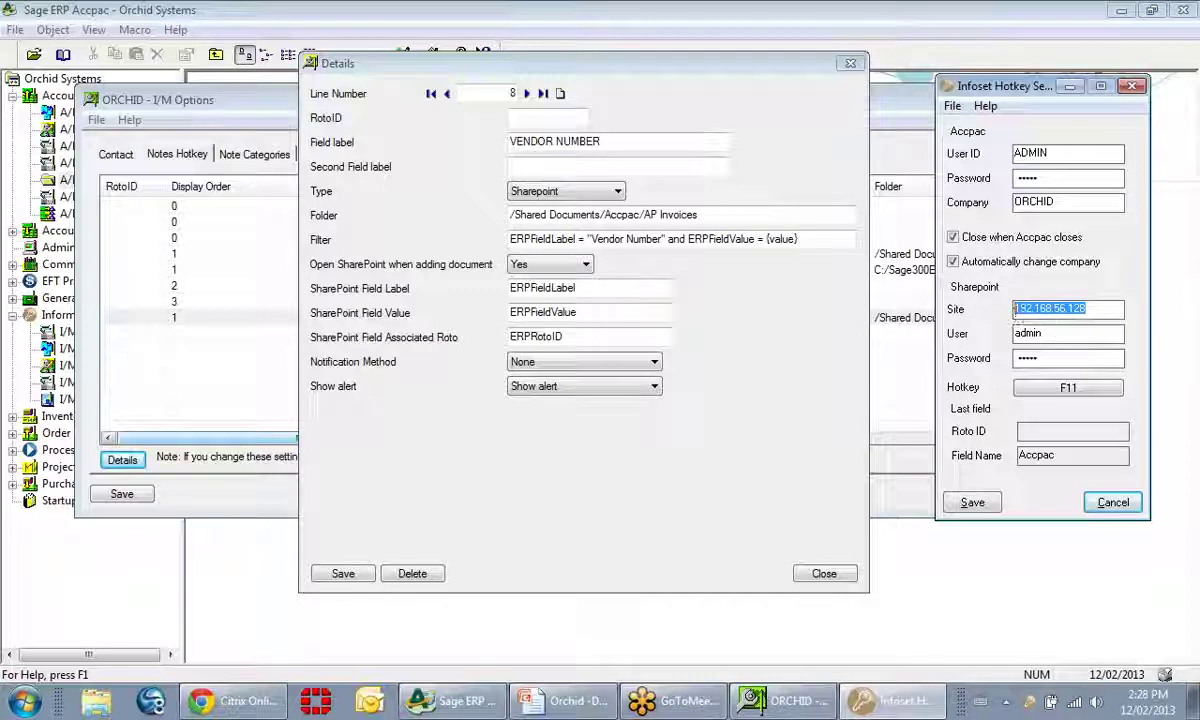
key(Tab)
key(Tab)
click(1046, 358)
drag(1046, 358, 1000, 392)
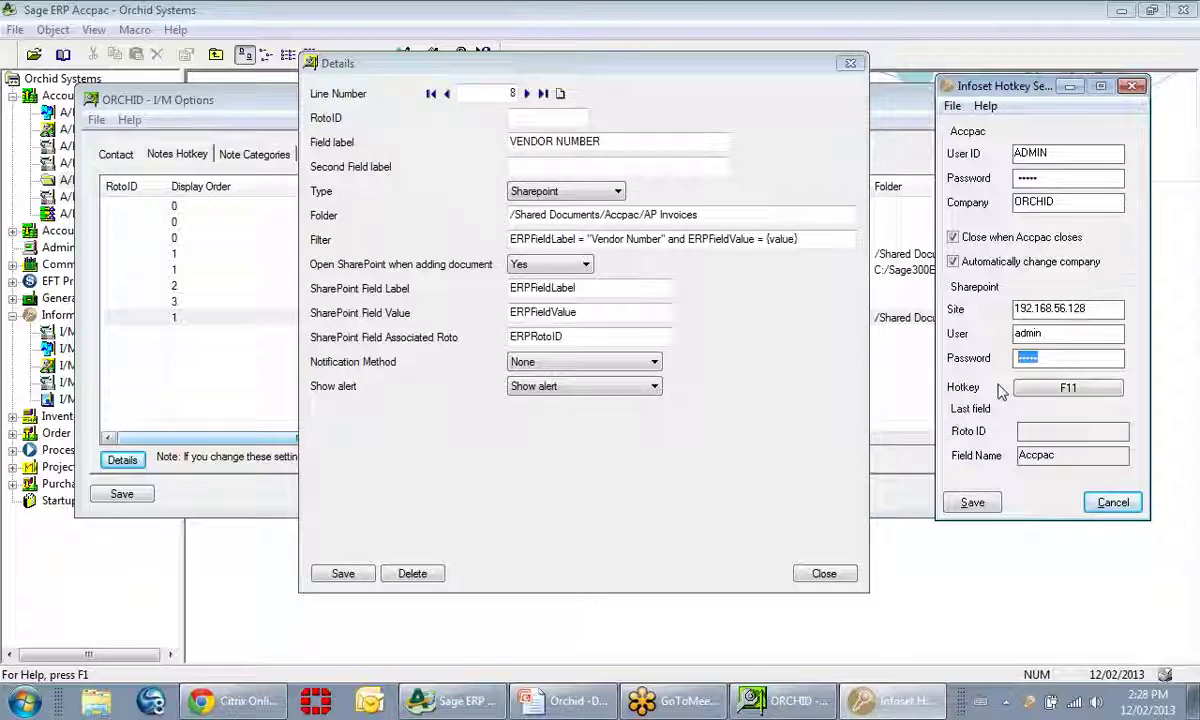
click(1075, 152)
drag(1075, 152, 948, 145)
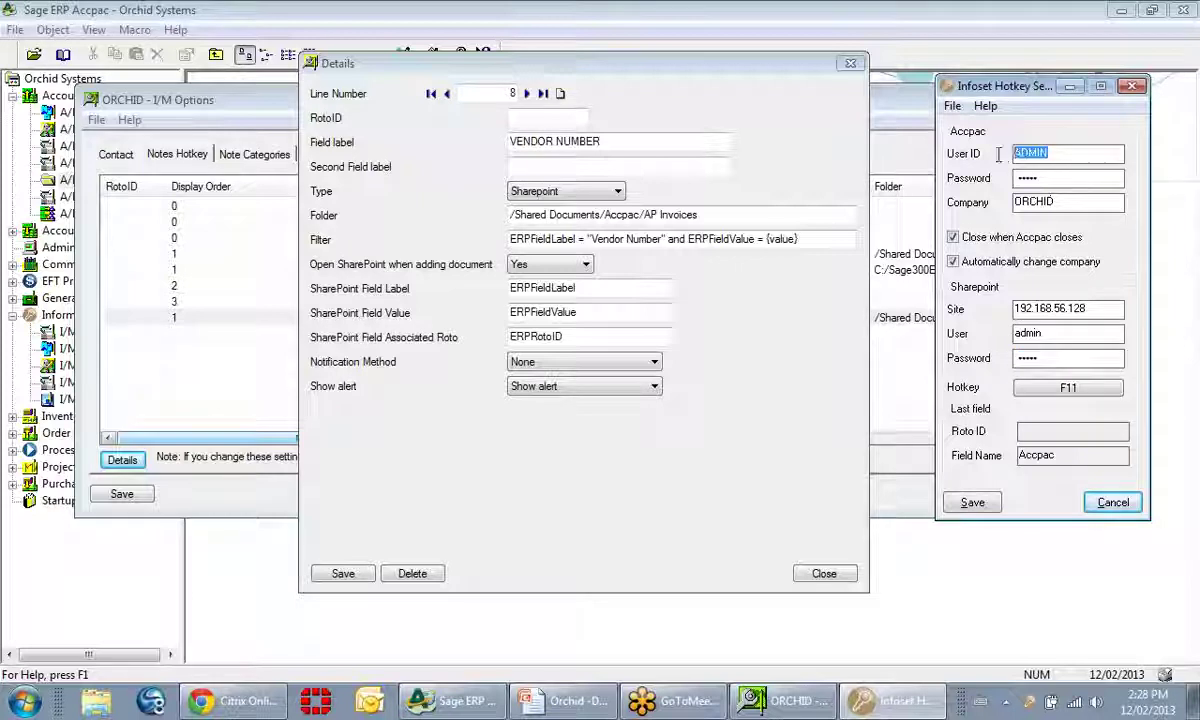
click(1060, 178)
drag(1060, 178, 995, 181)
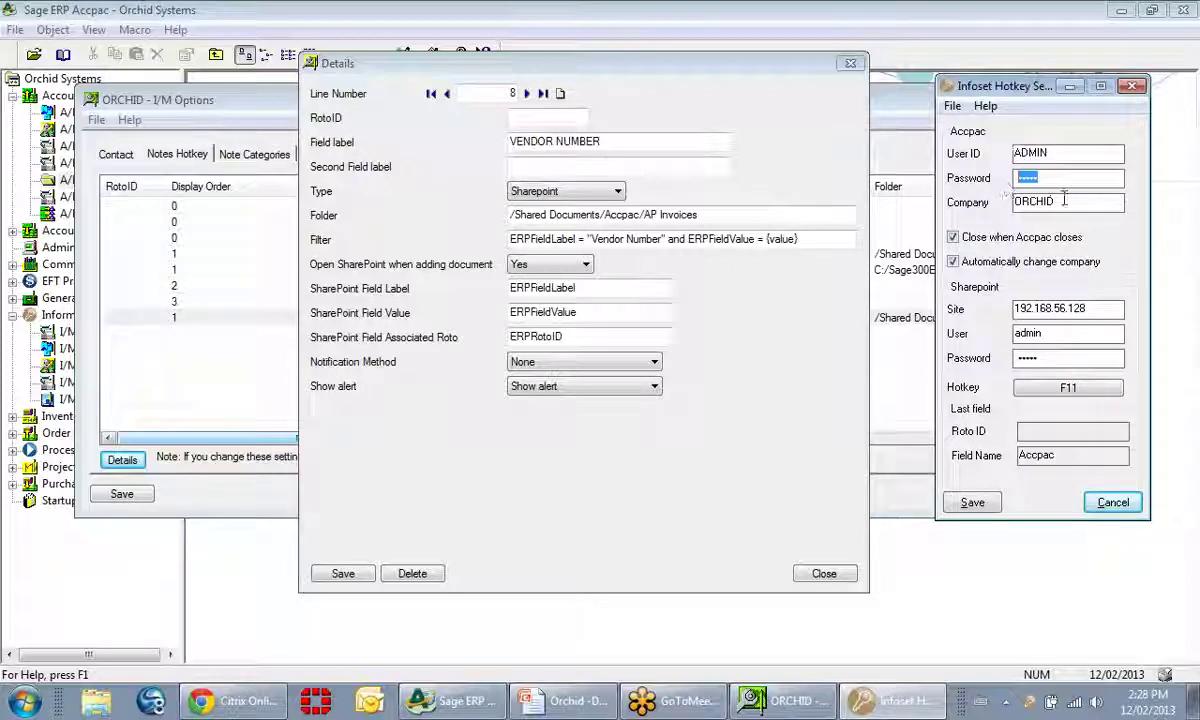
drag(1062, 200, 999, 200)
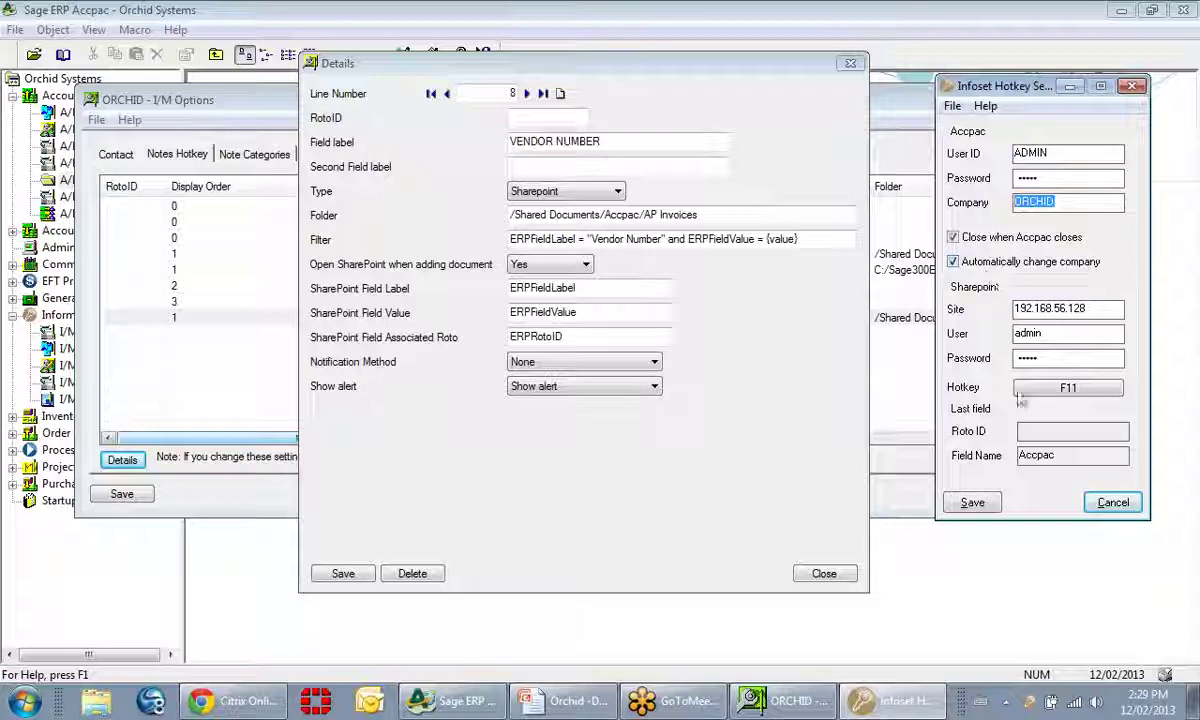
click(1113, 506)
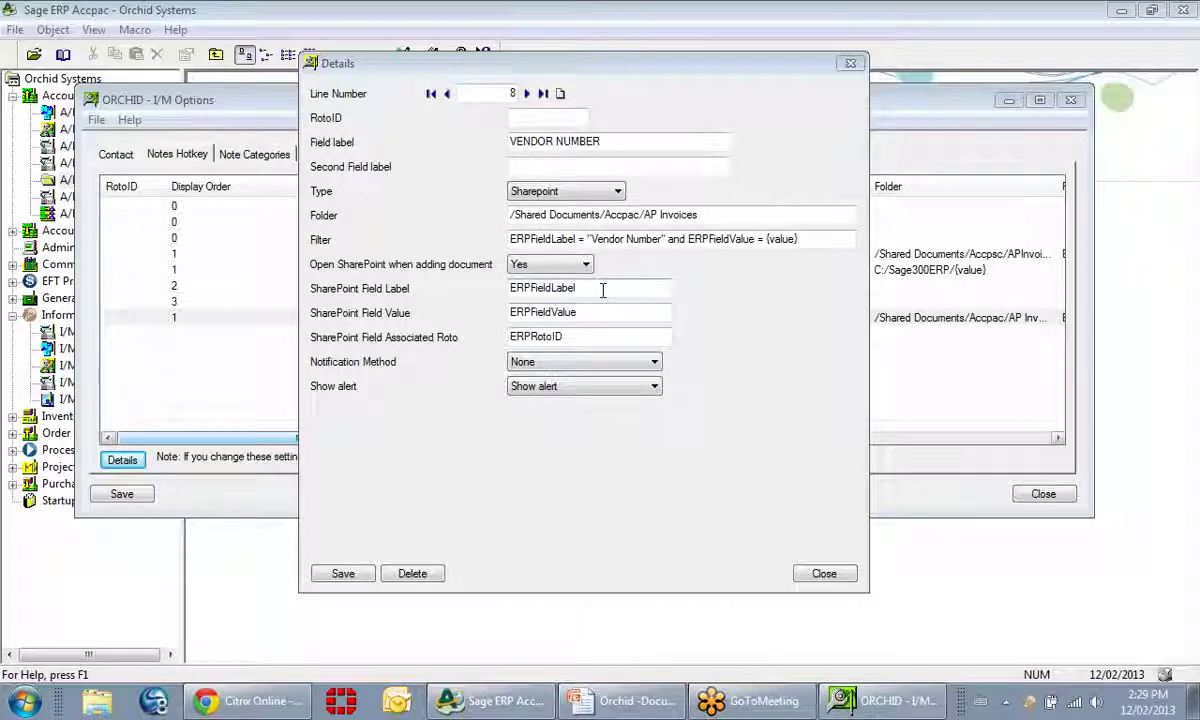
Review the Sharepoint entry's field label, field value, associated roto, Notification Method and Show alert settings.
double_click(569, 289)
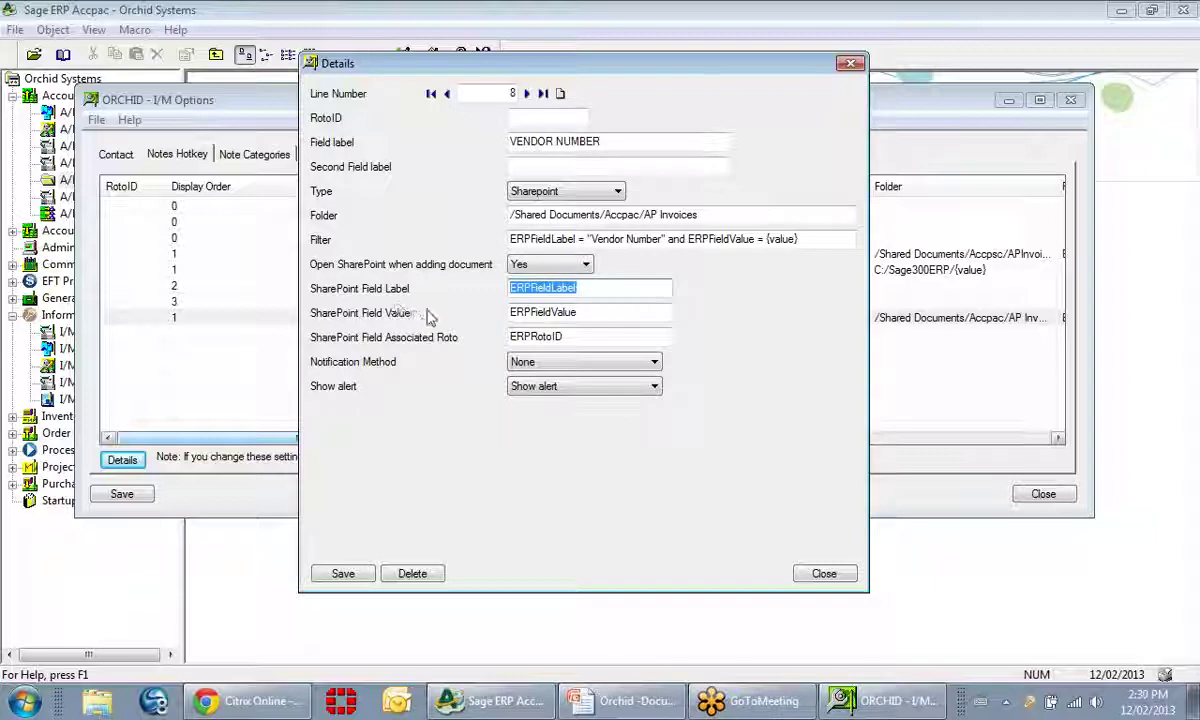
drag(589, 312, 502, 313)
drag(573, 337, 502, 343)
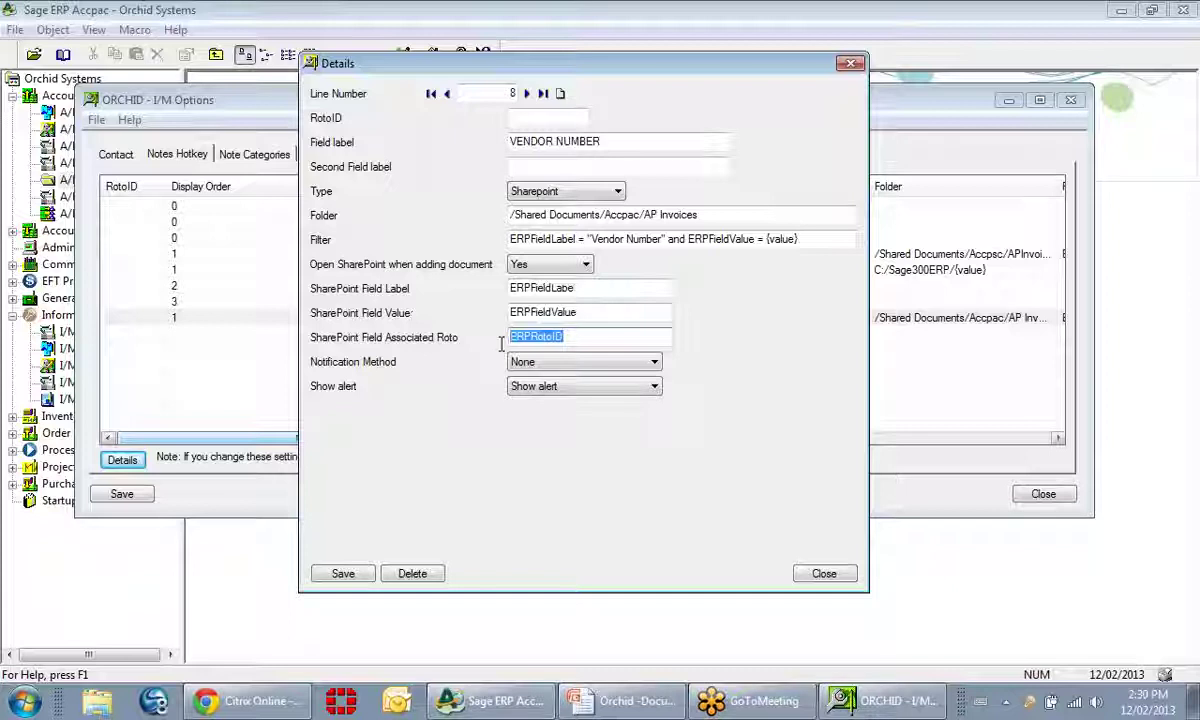
click(654, 364)
click(654, 364)
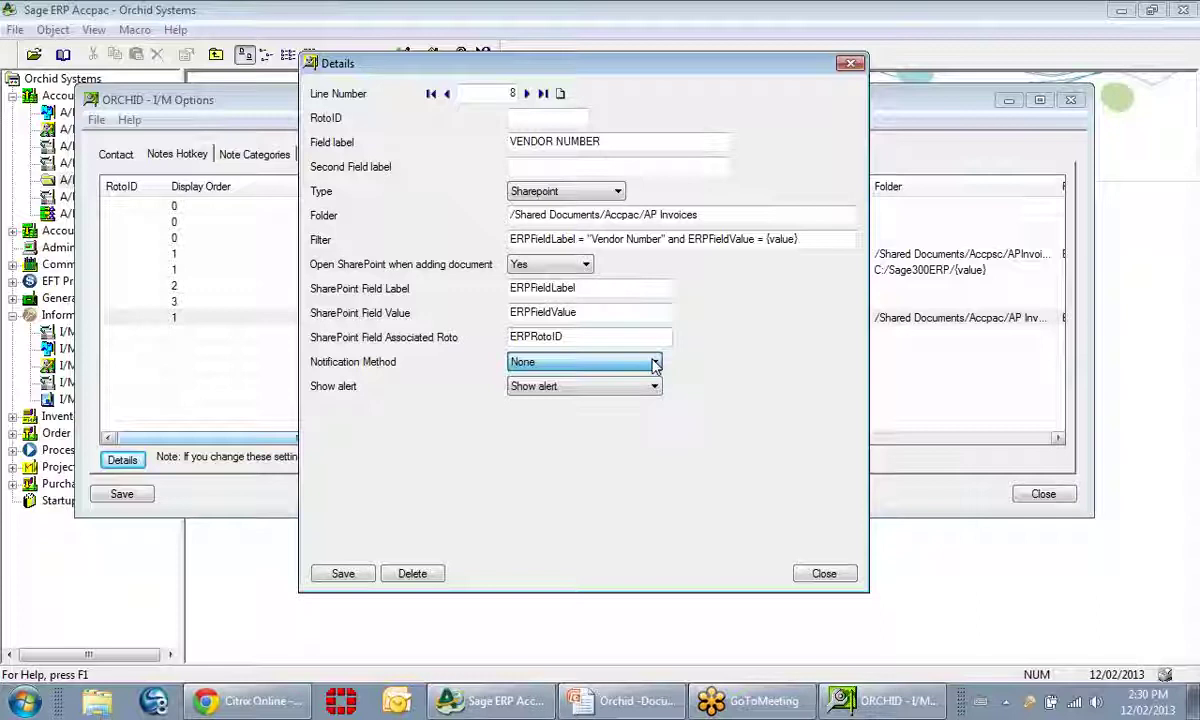
click(648, 388)
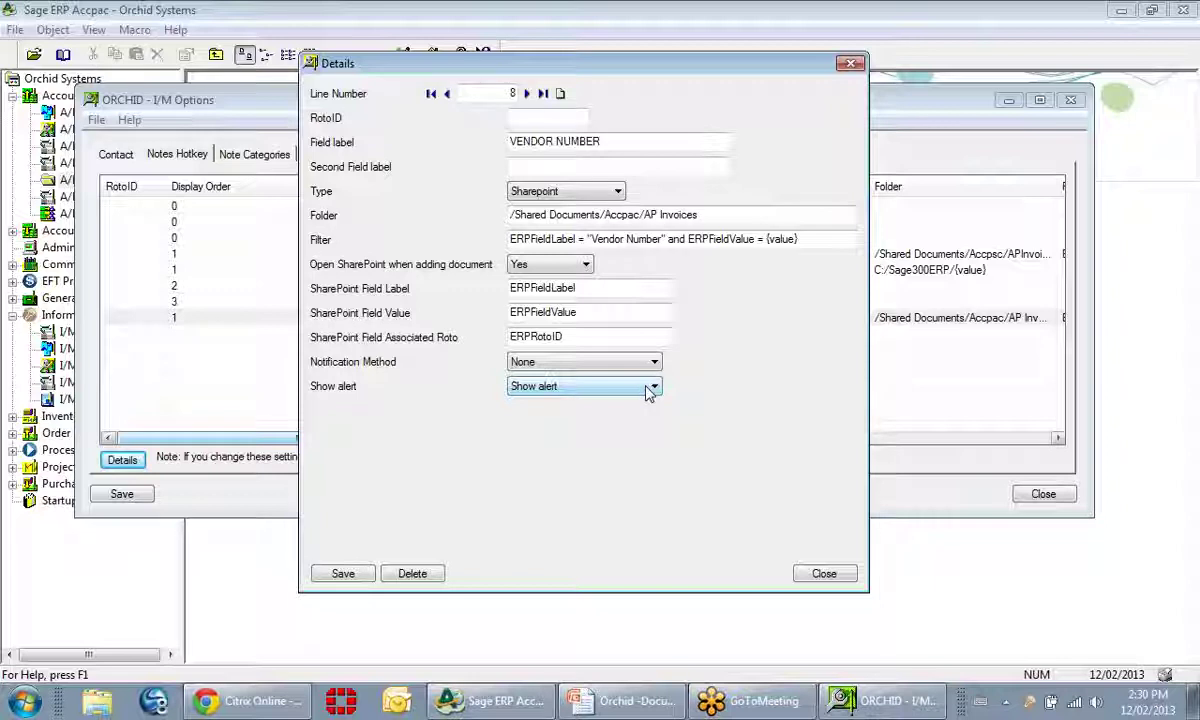
Close the entry details, highlight the VENDOR NUMBER row with second field REMIT-TO LOCATION, and close the Information Manager options.
click(824, 573)
click(366, 302)
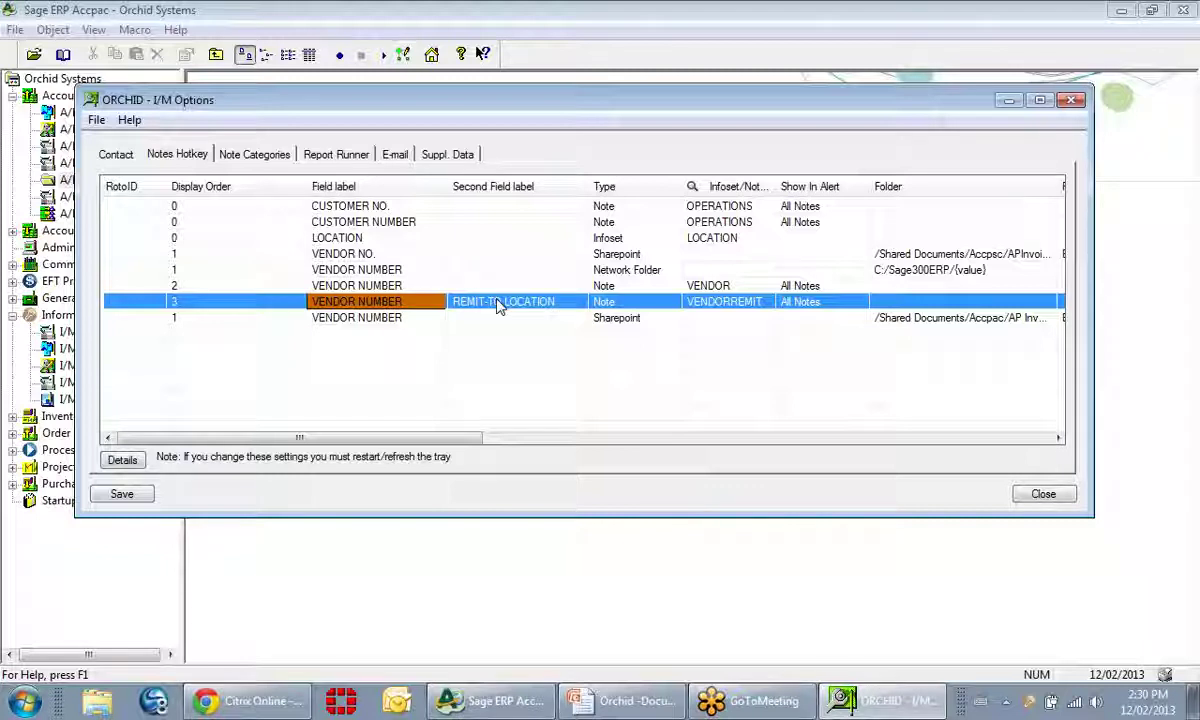
click(1040, 495)
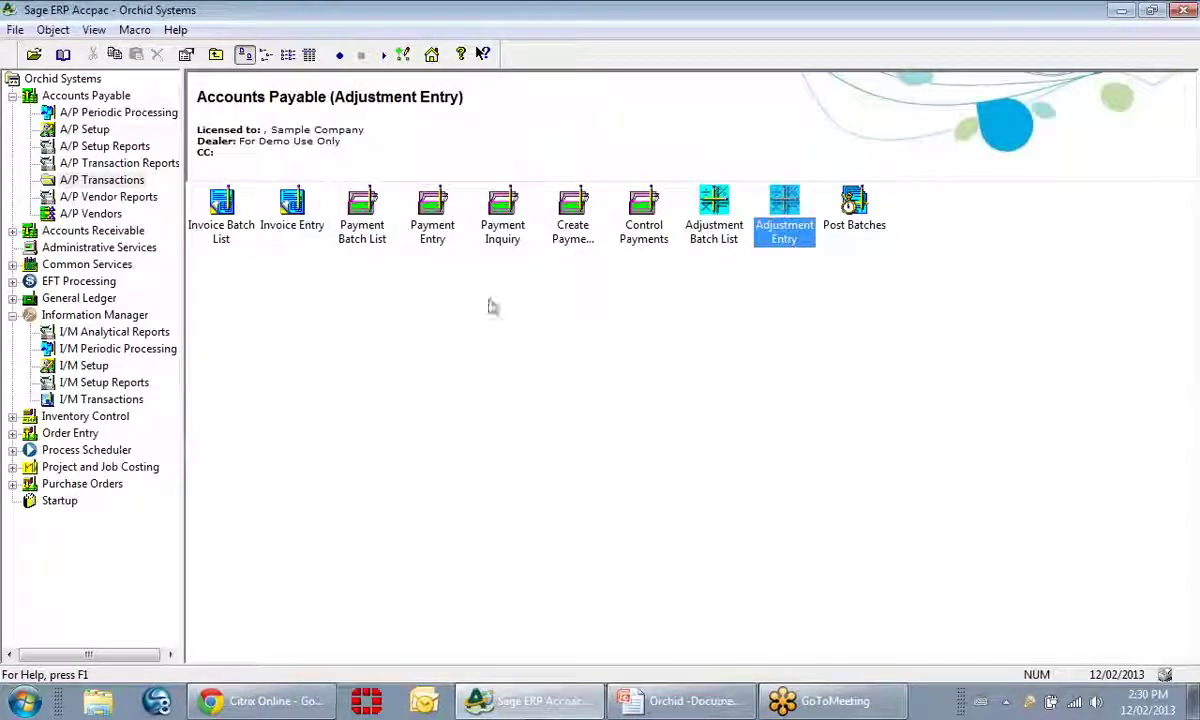
Open Note Types from the Information Manager setup.
click(70, 366)
click(498, 210)
double_click(500, 205)
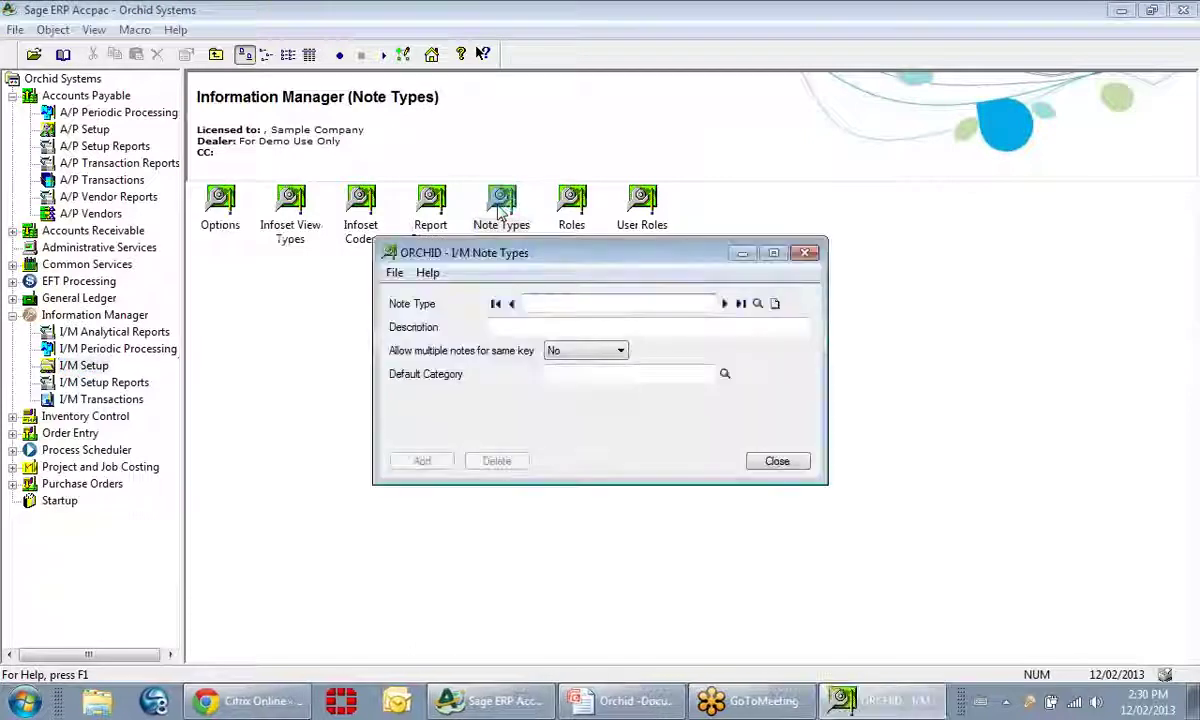
Display the APINVOICES note type, check the choices for allowing multiple notes for the same key, and close Note Types.
click(724, 303)
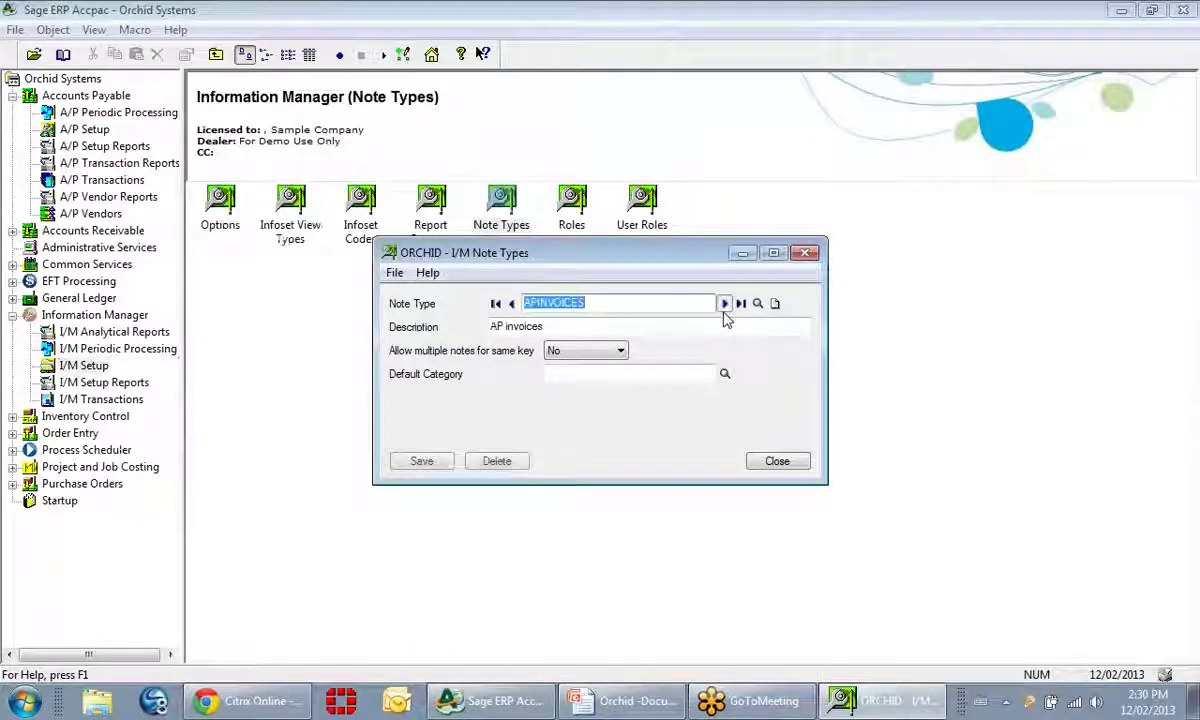
click(621, 353)
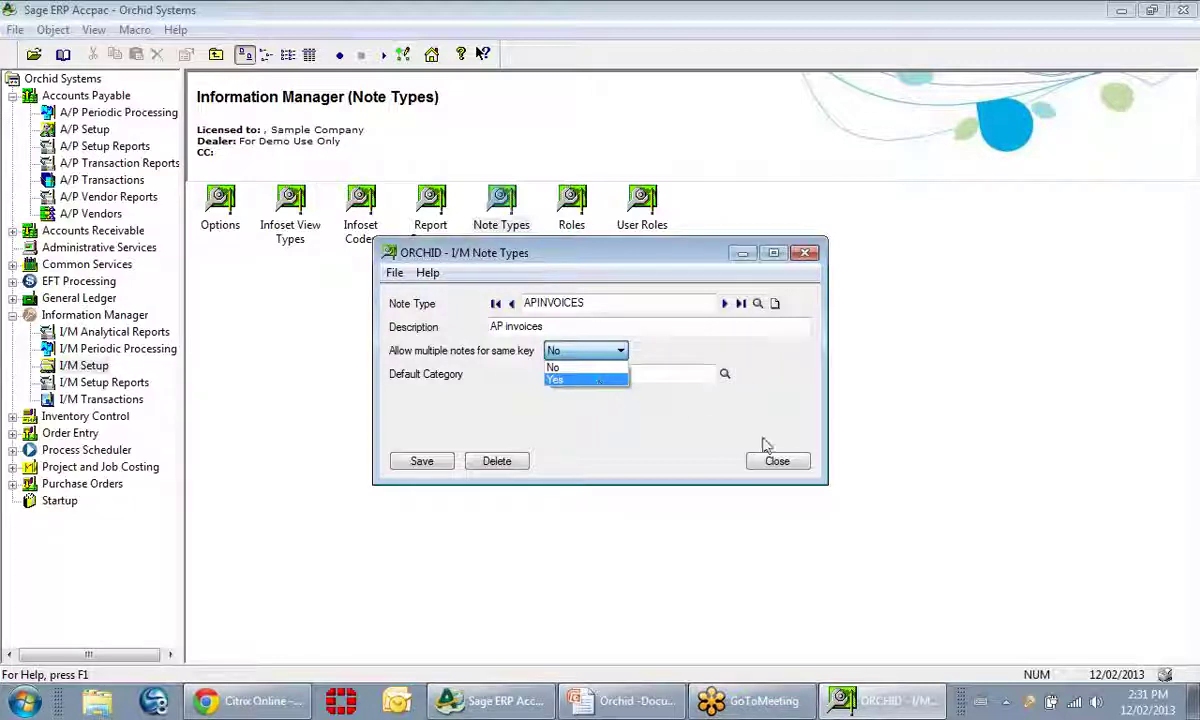
click(726, 433)
click(777, 463)
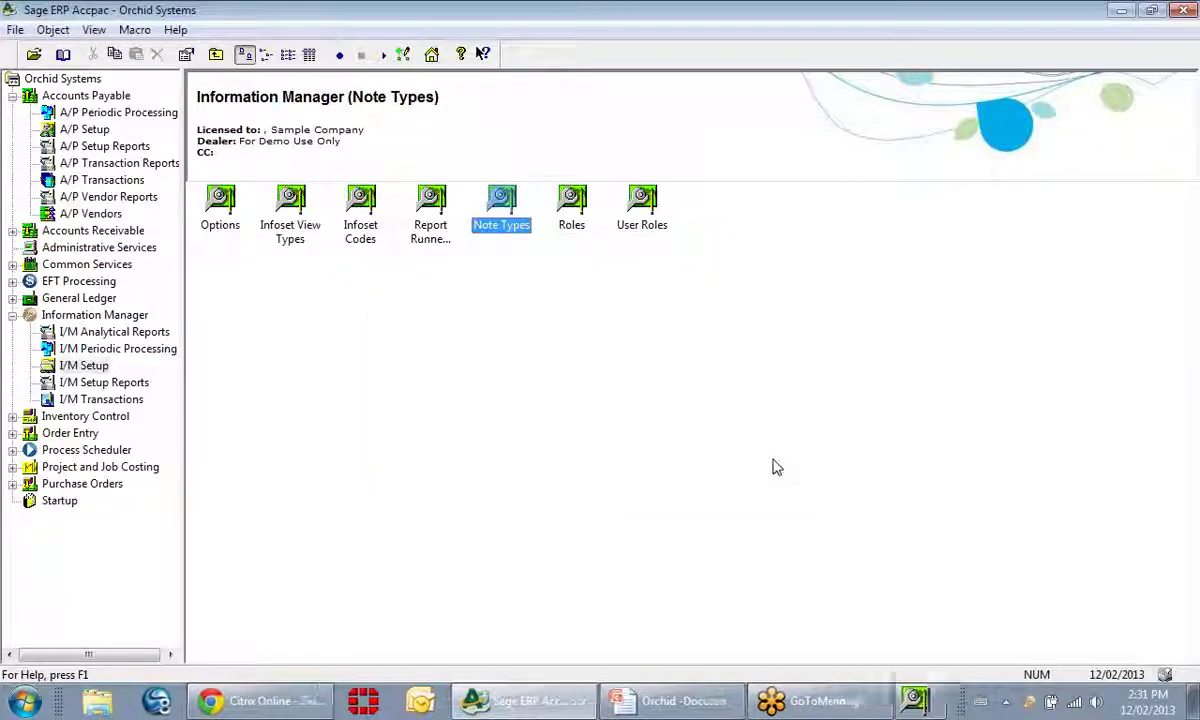
Review the ACCOUNTSRECEIVABLE role's add, view, edit and delete rights per note type, then close Roles without saving.
double_click(572, 215)
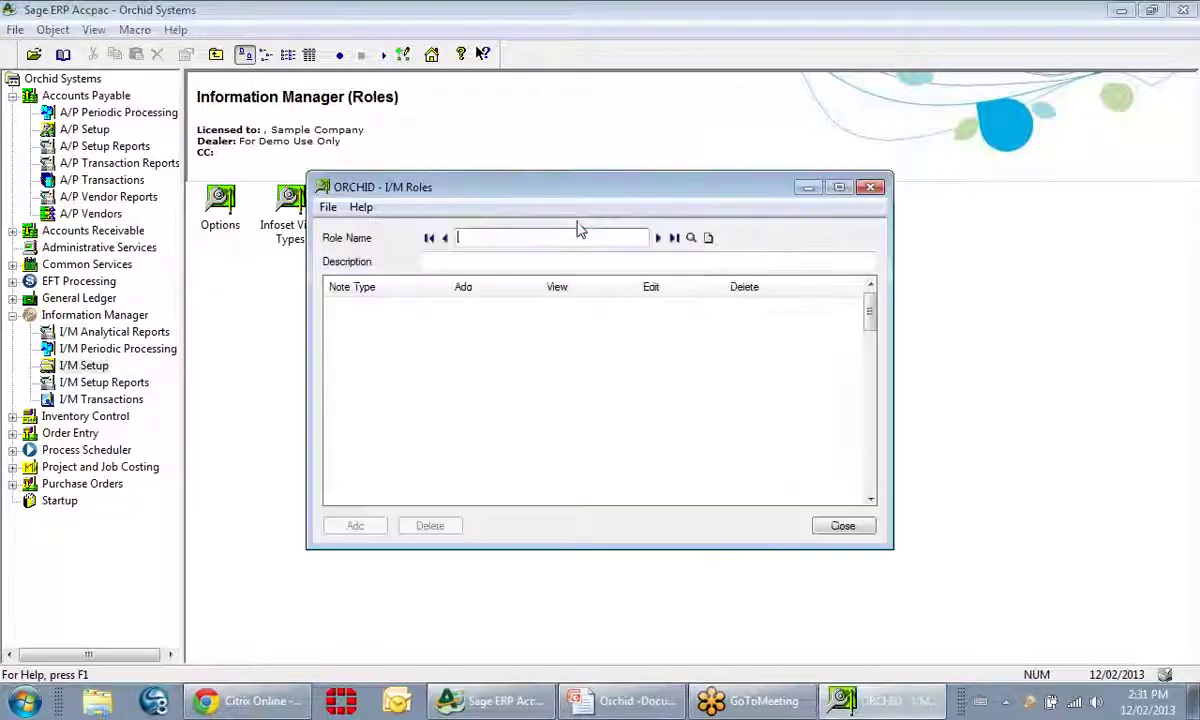
click(657, 238)
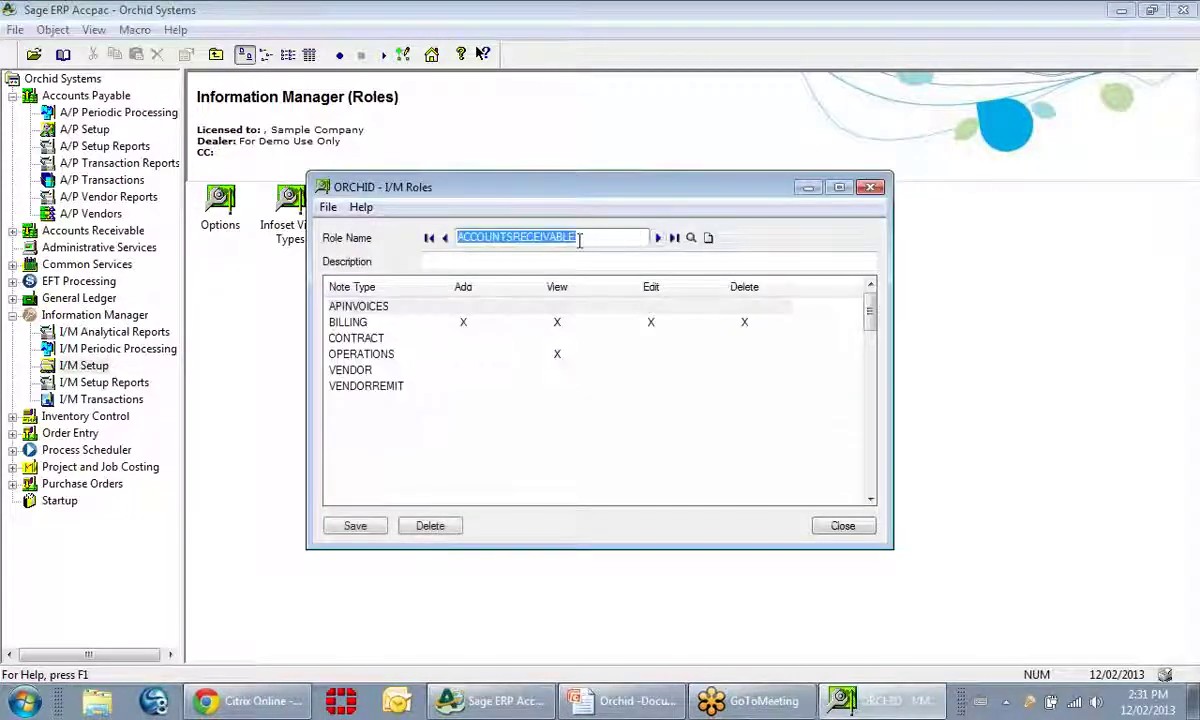
click(428, 238)
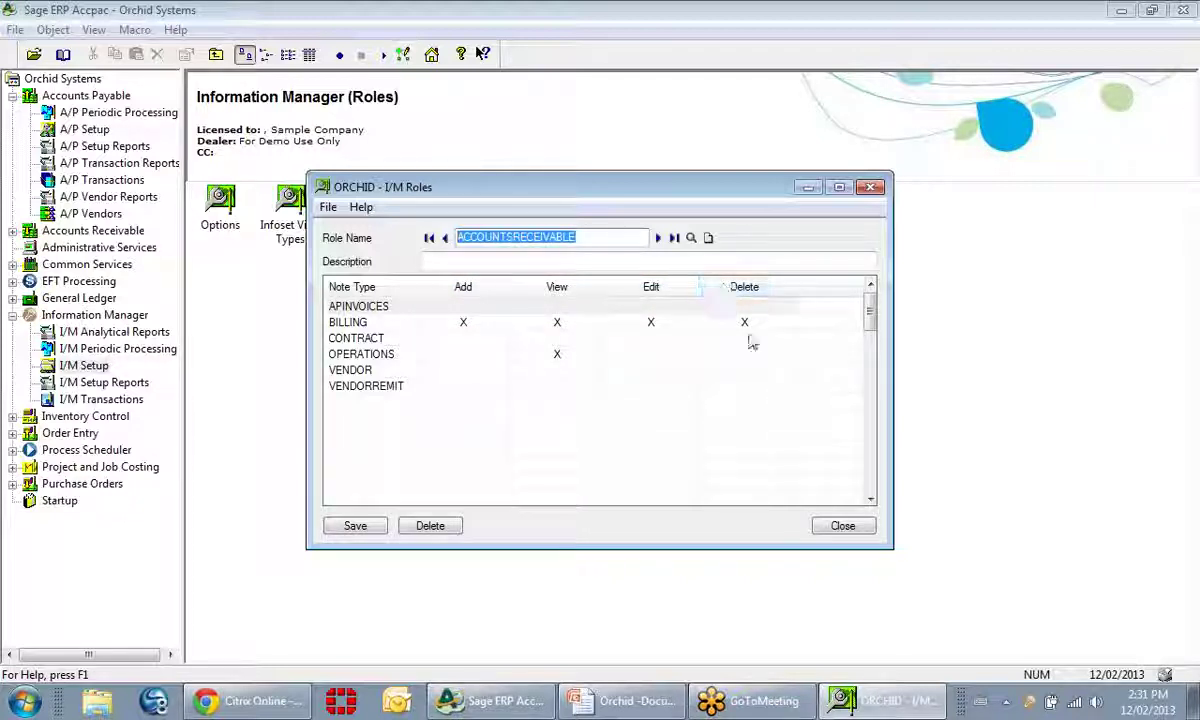
click(840, 535)
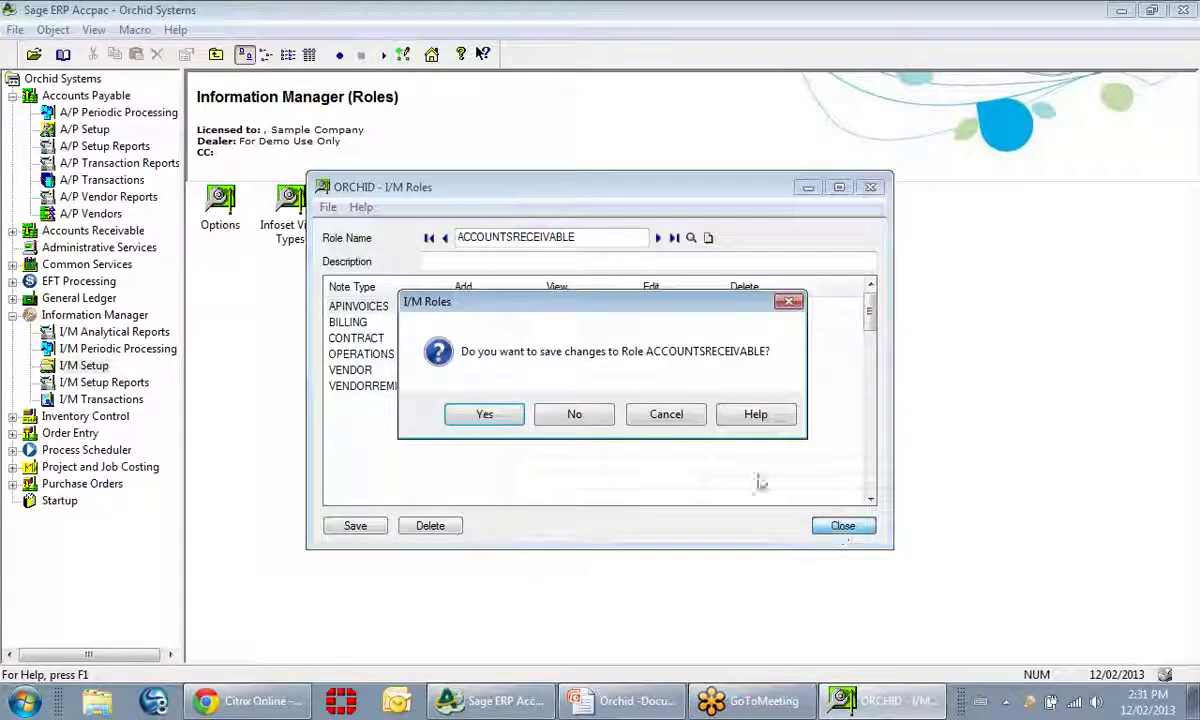
click(578, 421)
Open the Information Manager User Roles, examine the role assigned to user DIVMGR, and close the window.
double_click(645, 205)
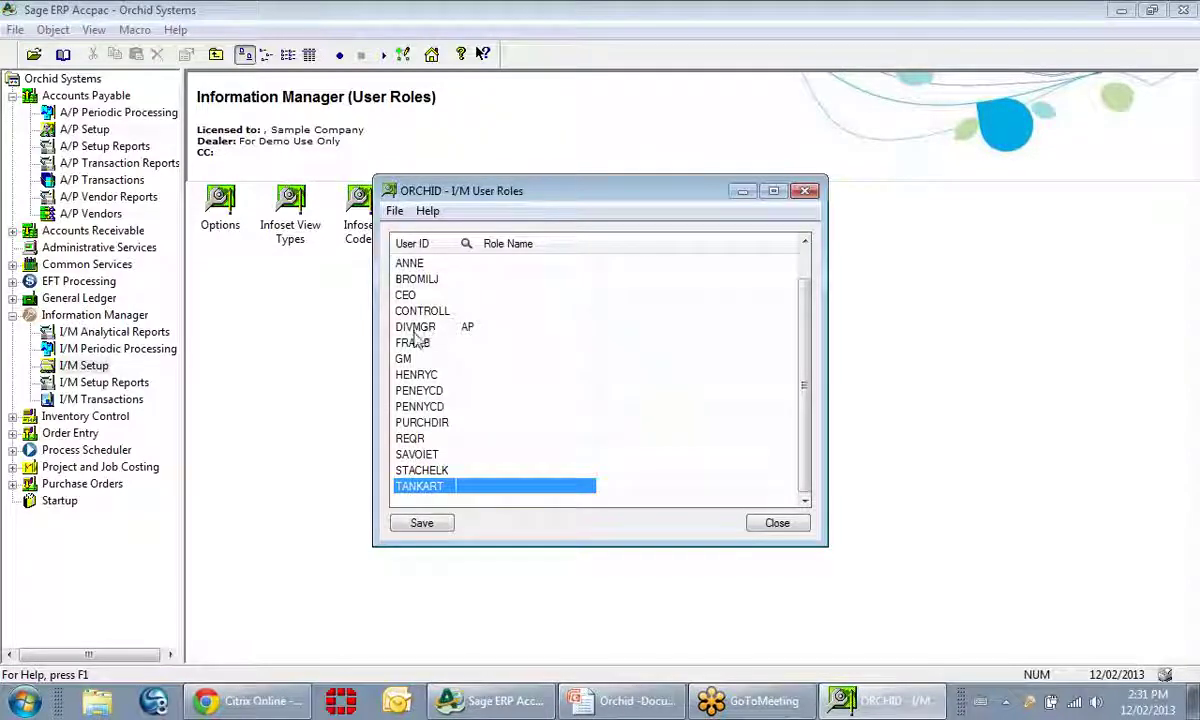
click(478, 334)
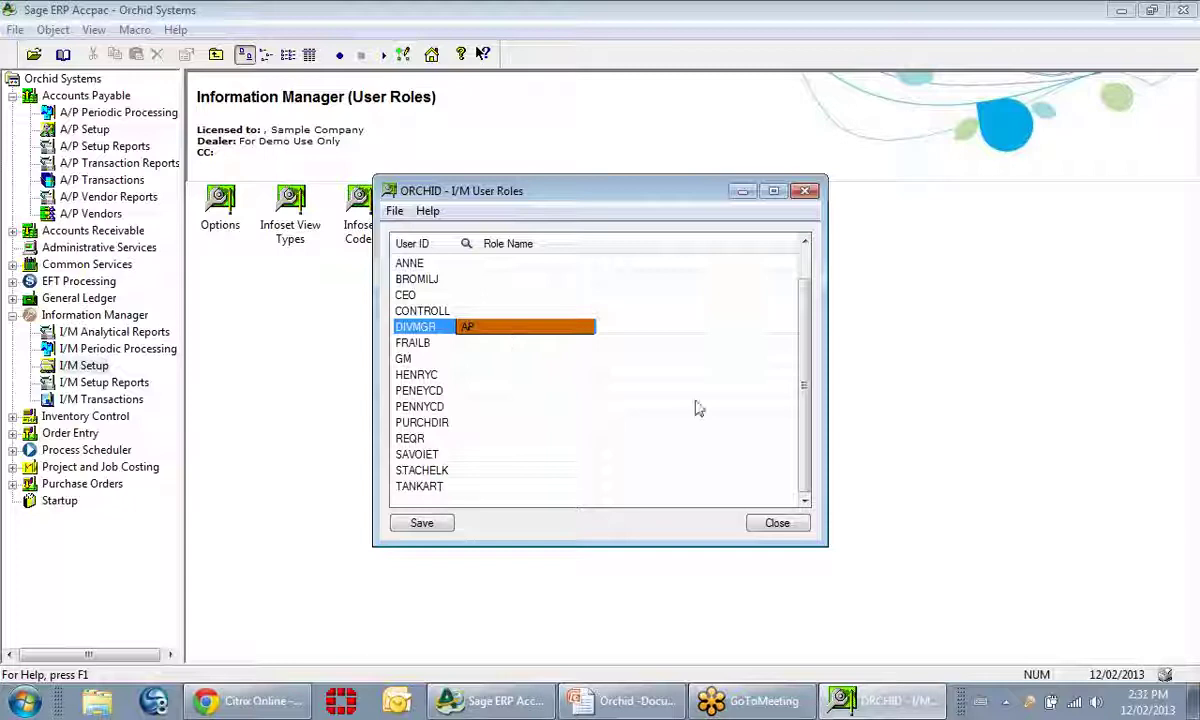
click(800, 526)
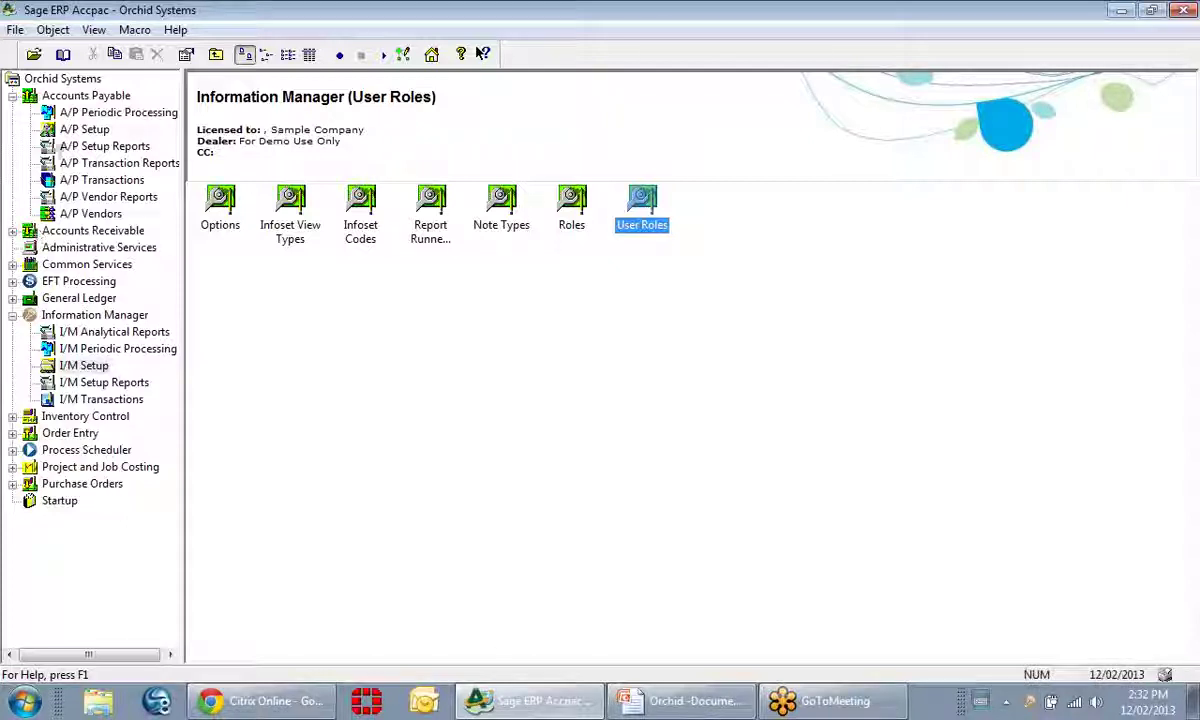
Return to the Orchid Systems program overview and open the Startup folder to examine its contents.
click(67, 80)
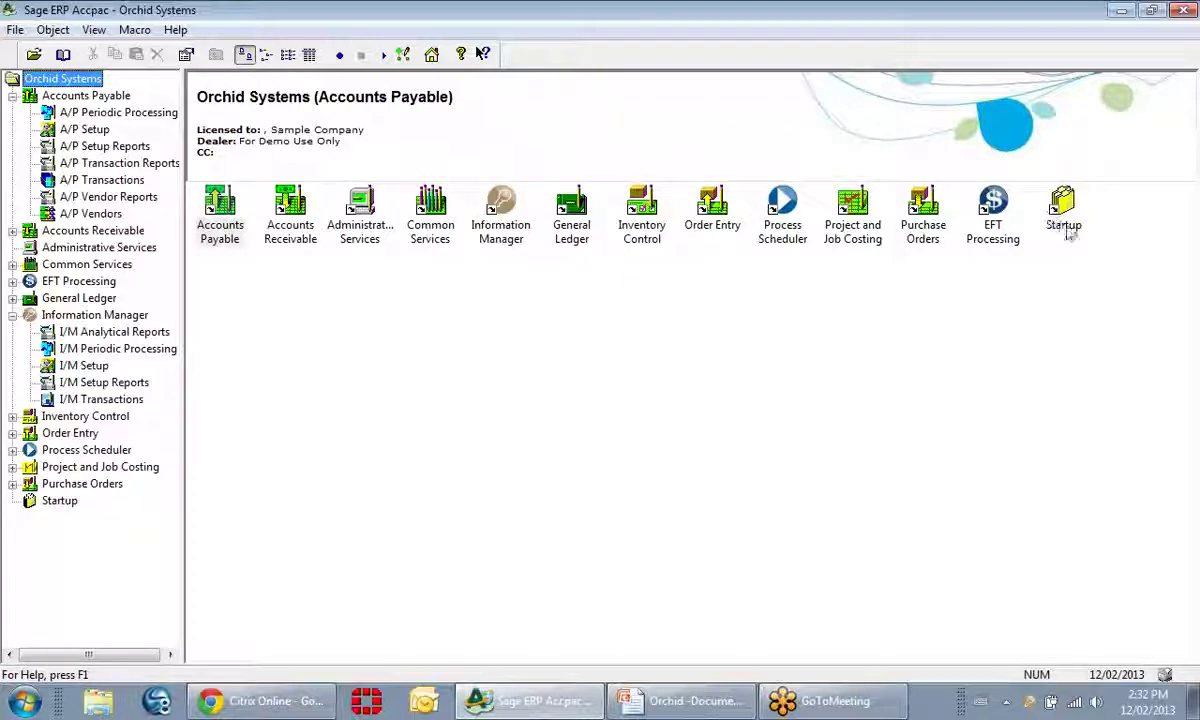
right_click(961, 330)
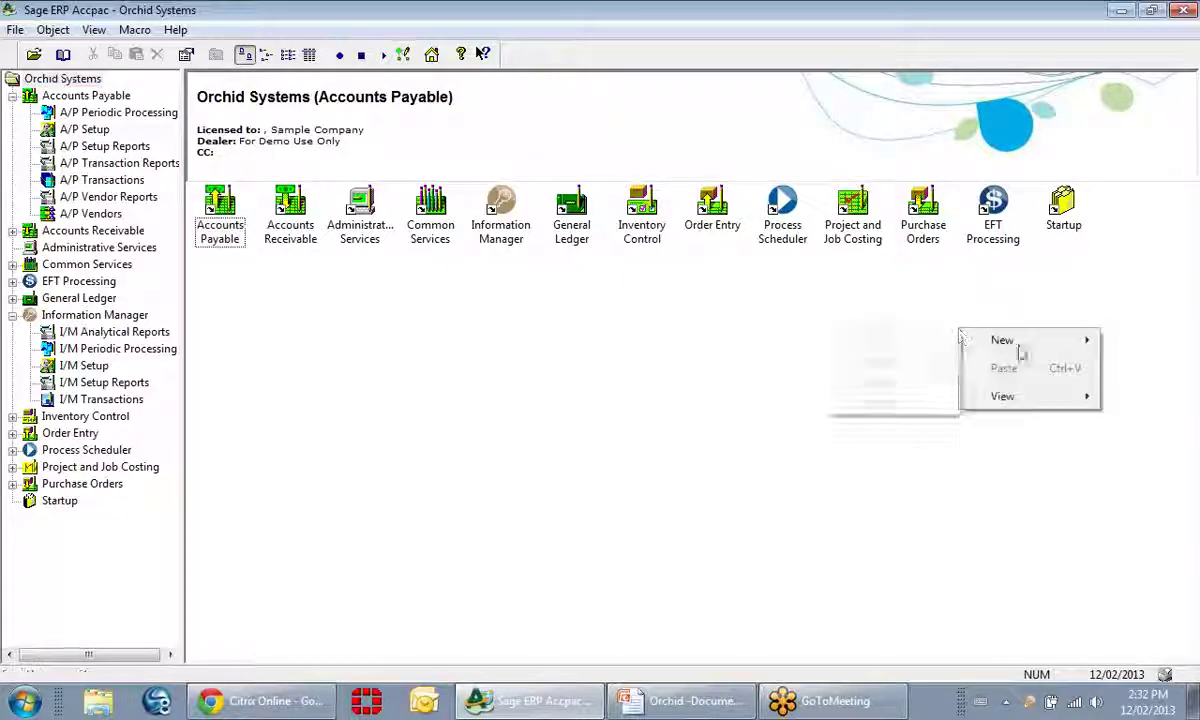
mouse_move(1022, 346)
click(1068, 235)
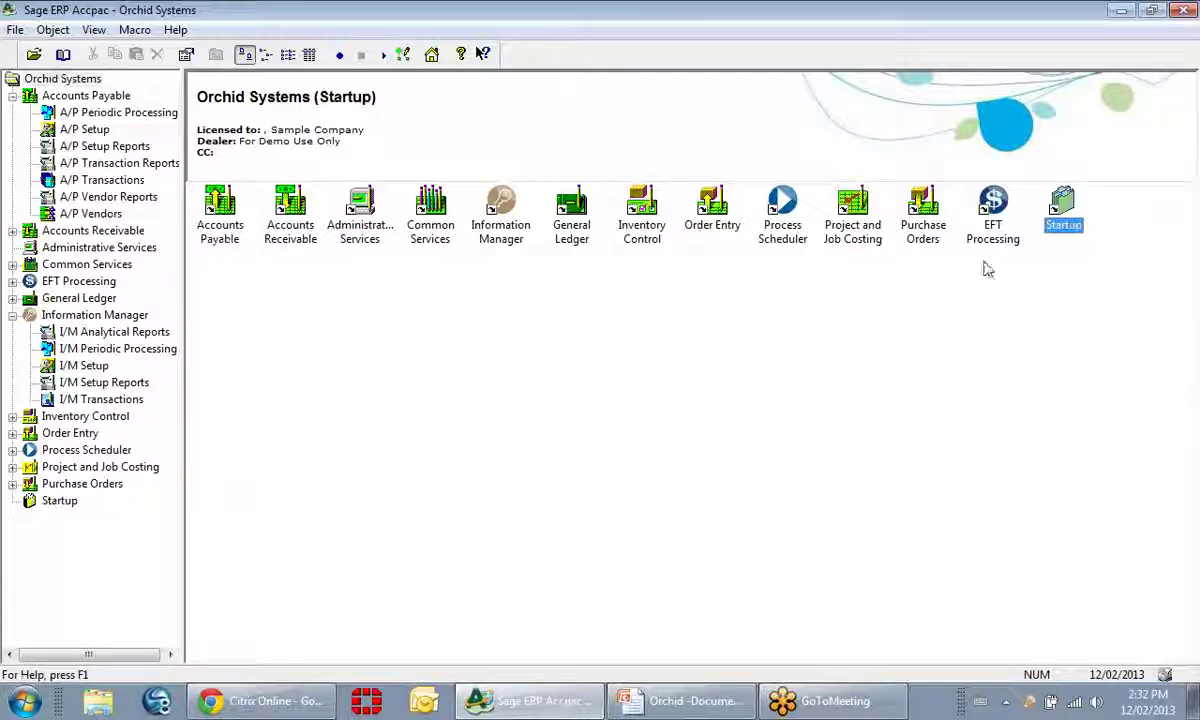
click(56, 500)
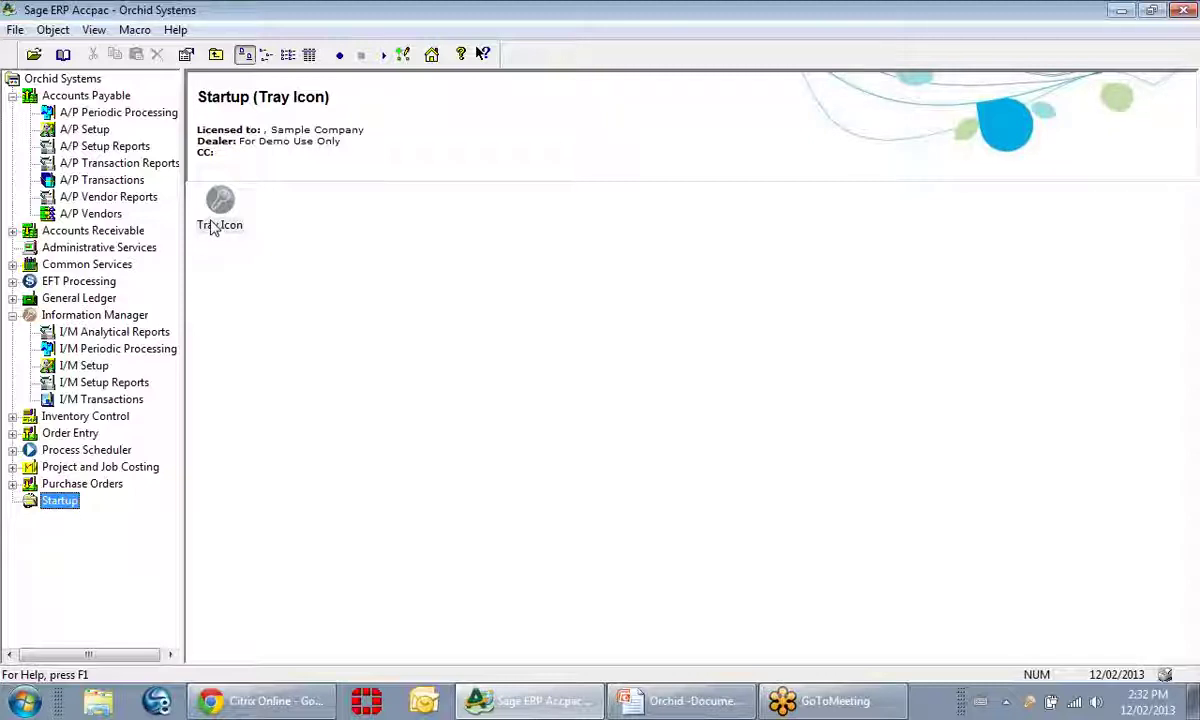
Switch to the Document Management Link presentation in PowerPoint and start the slide show from slide 9, the North America contact slide.
click(650, 703)
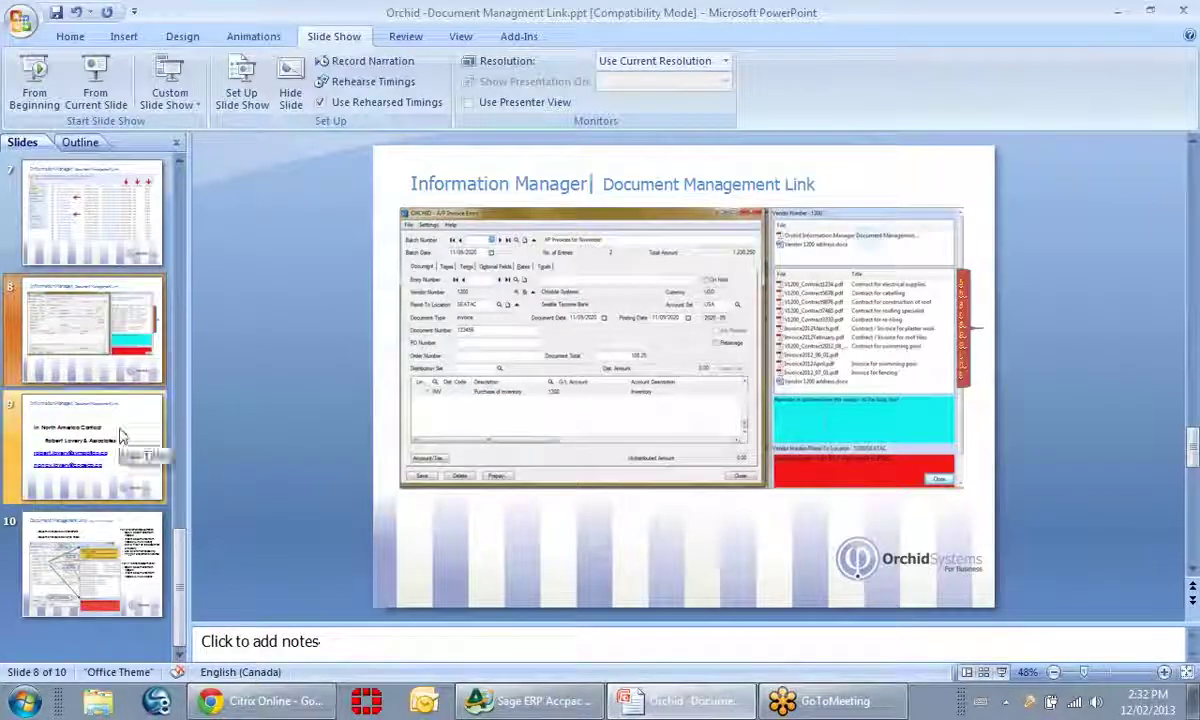
click(118, 435)
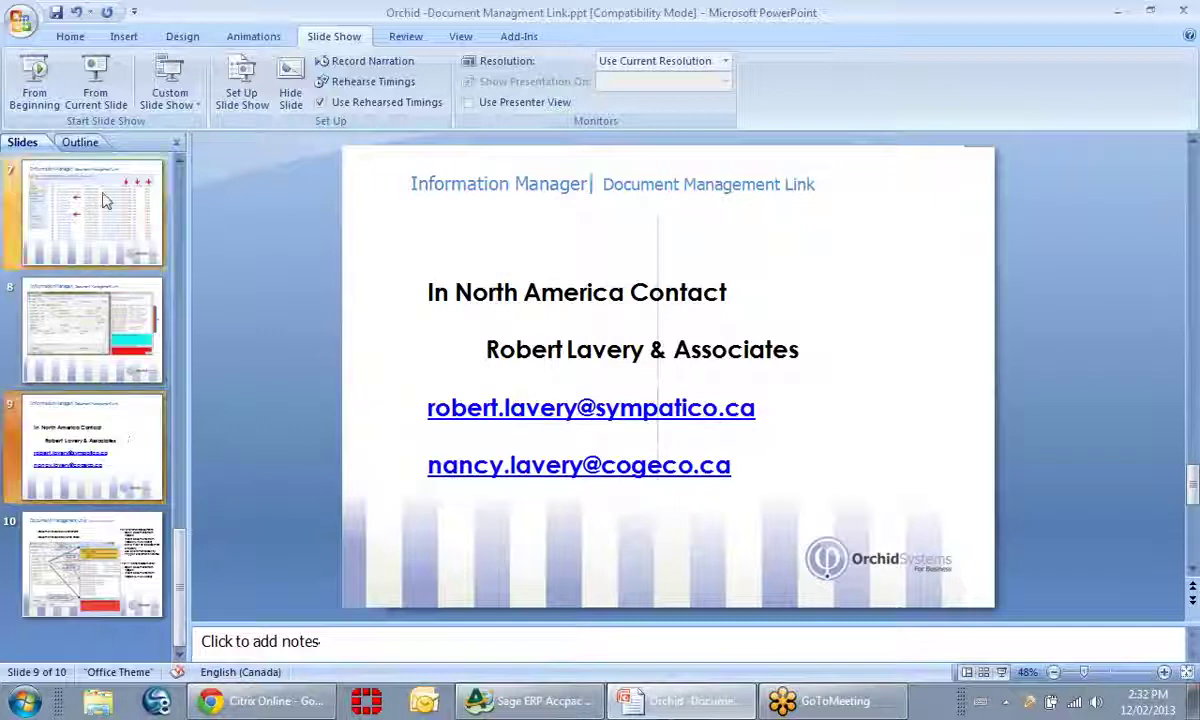
click(96, 78)
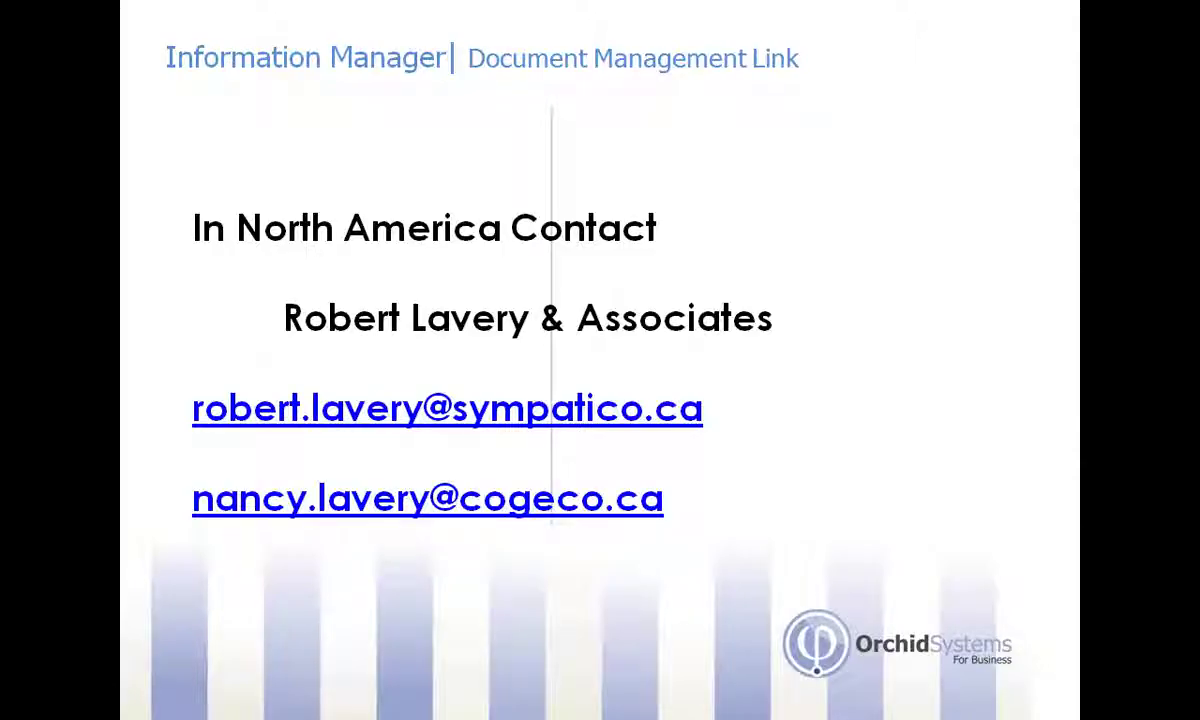